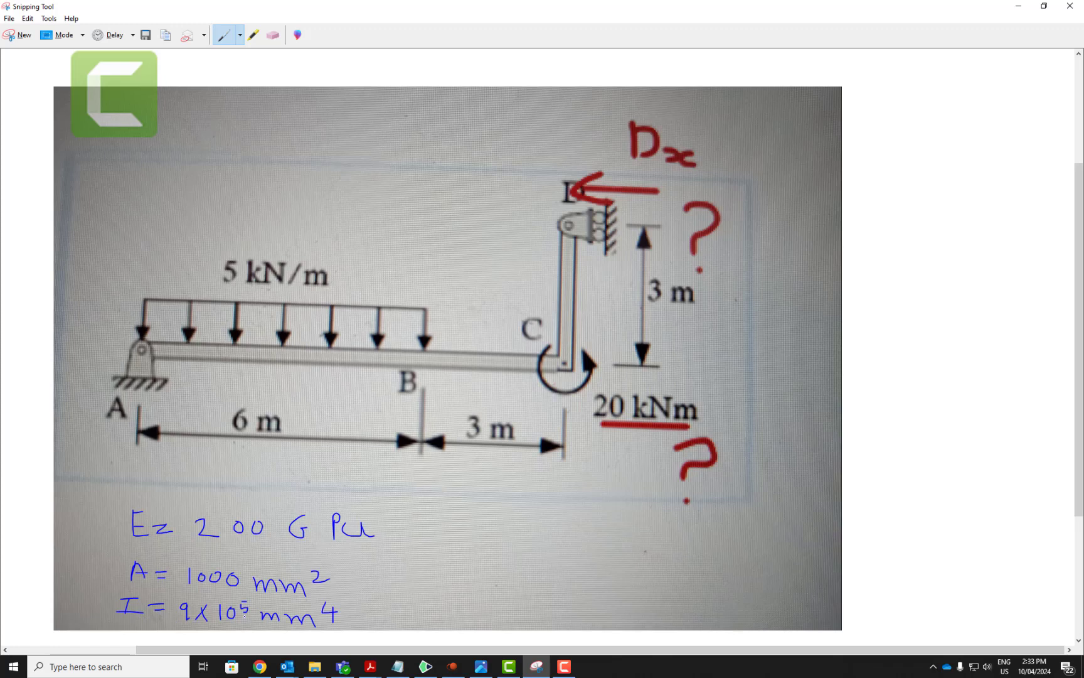
Step: Draw connected frame members from the origin: 6 m and 3 m horizontally along X, ending with 3 m vertically upward
left_click_drag(471, 9, 1083, 157)
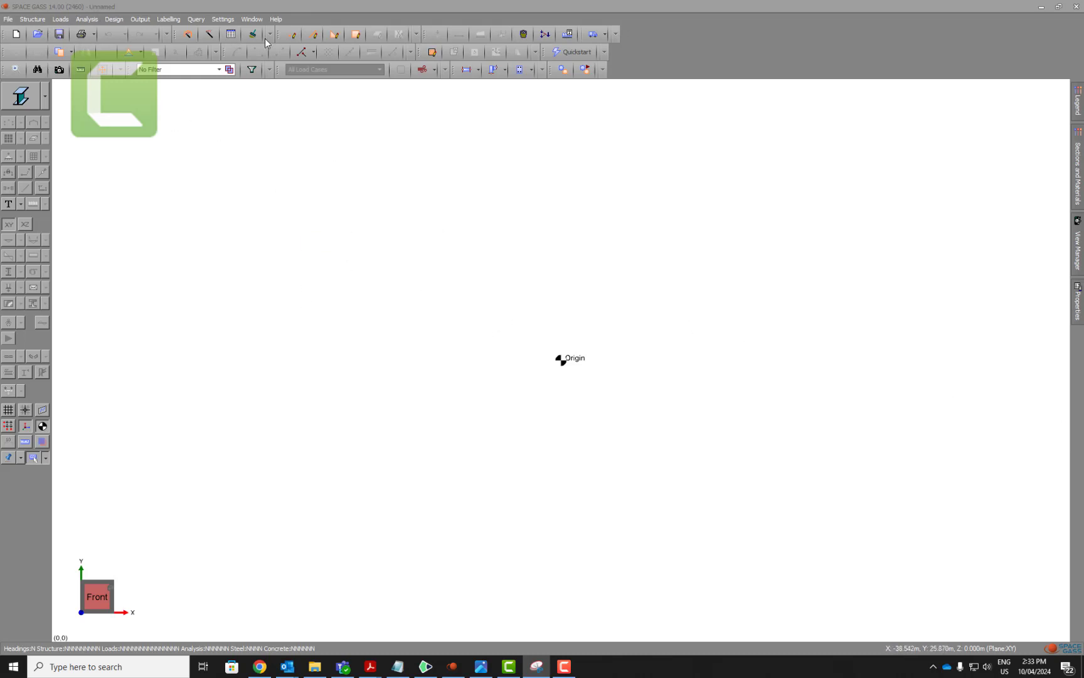
left_click(311, 37)
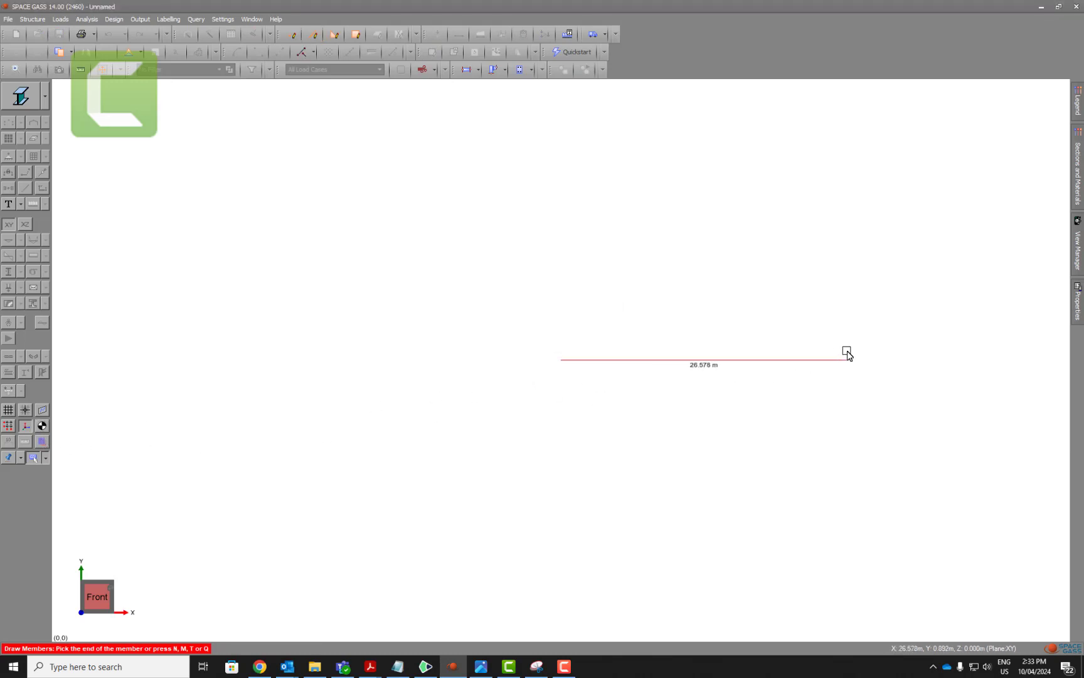
type("6")
key("Return")
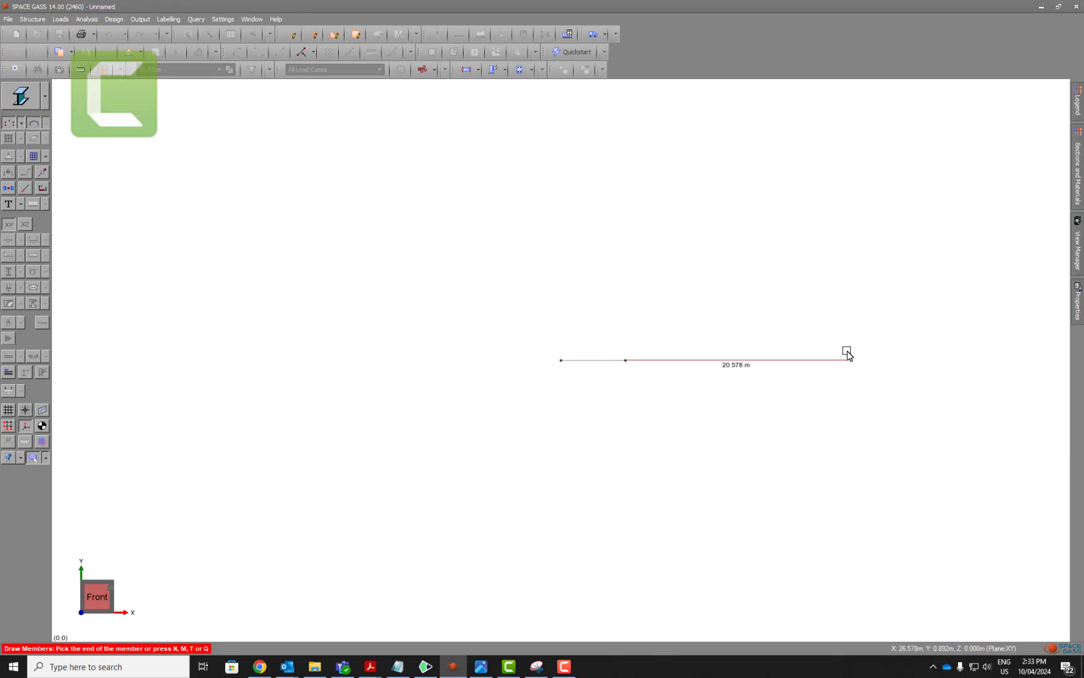
type("3")
key("Return")
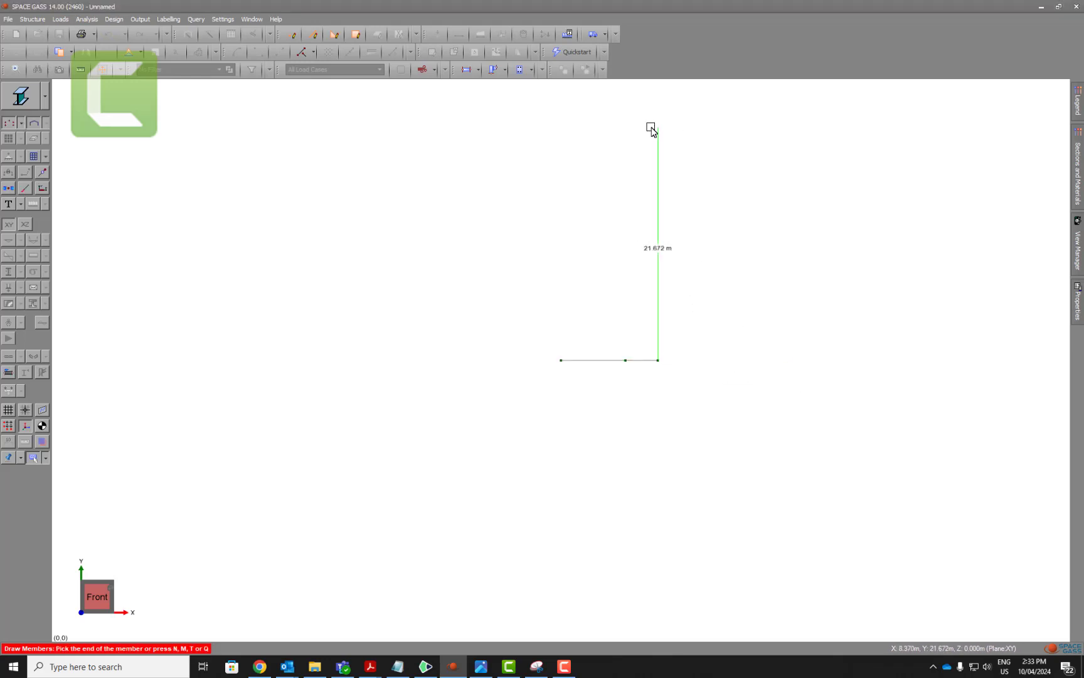
type("3")
key("Return")
key("Escape")
key("Escape")
Step: Check the support at A in the problem sketch, assign a pinned restraint to the origin node and display the node restraints
left_click_drag(1083, 50, 544, 34)
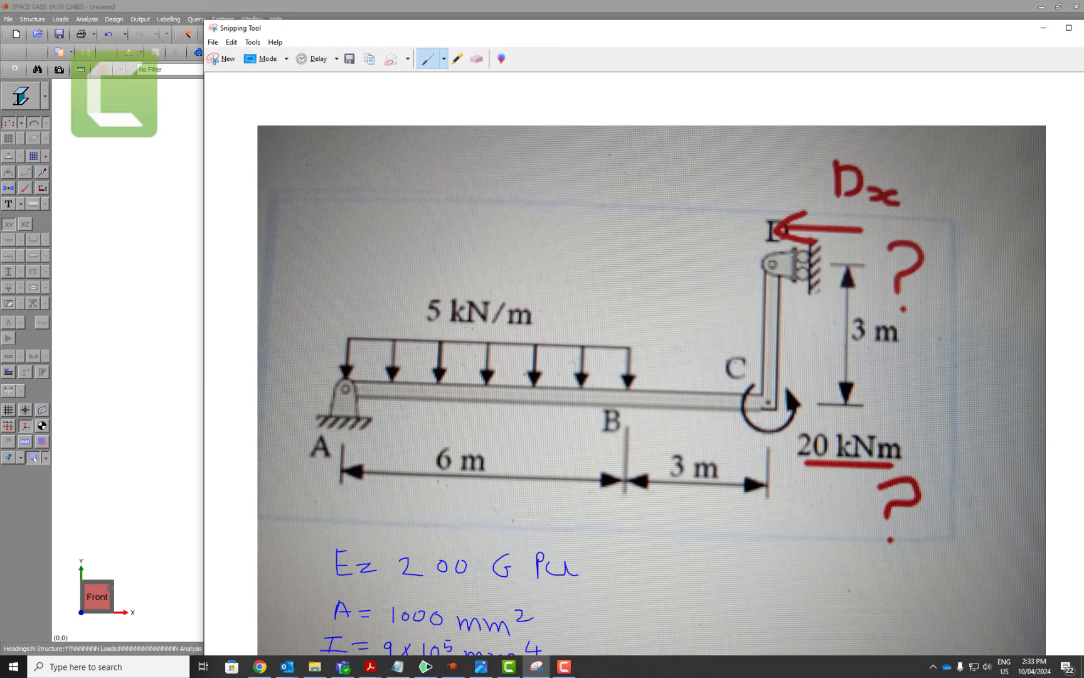
left_click_drag(699, 36, 1083, 188)
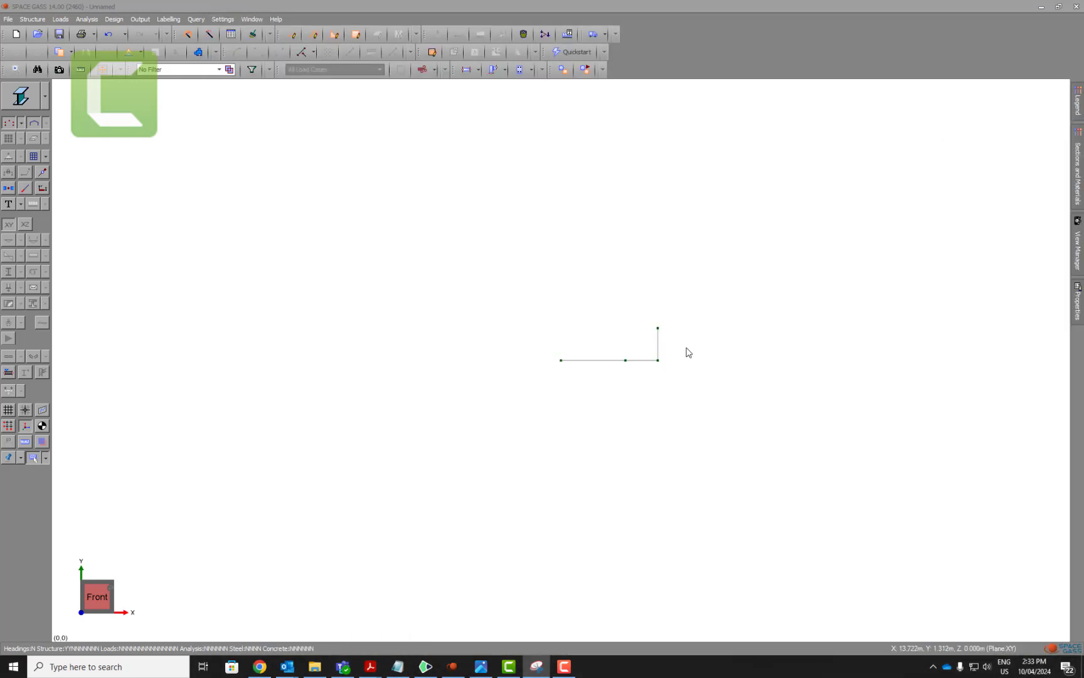
left_click(561, 361)
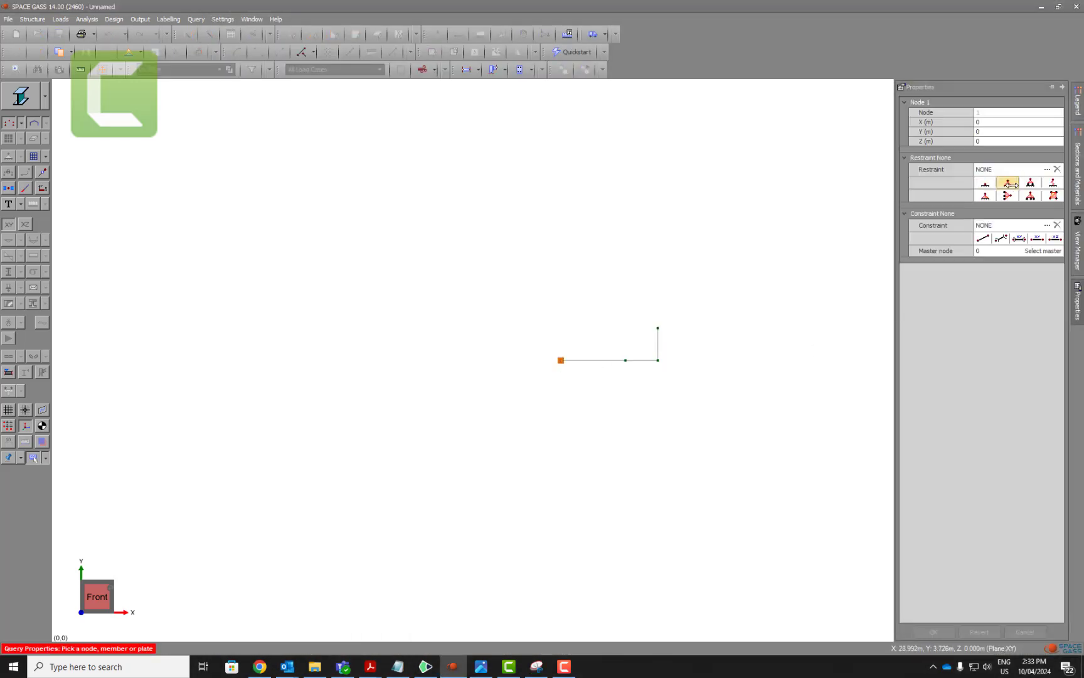
left_click(933, 632)
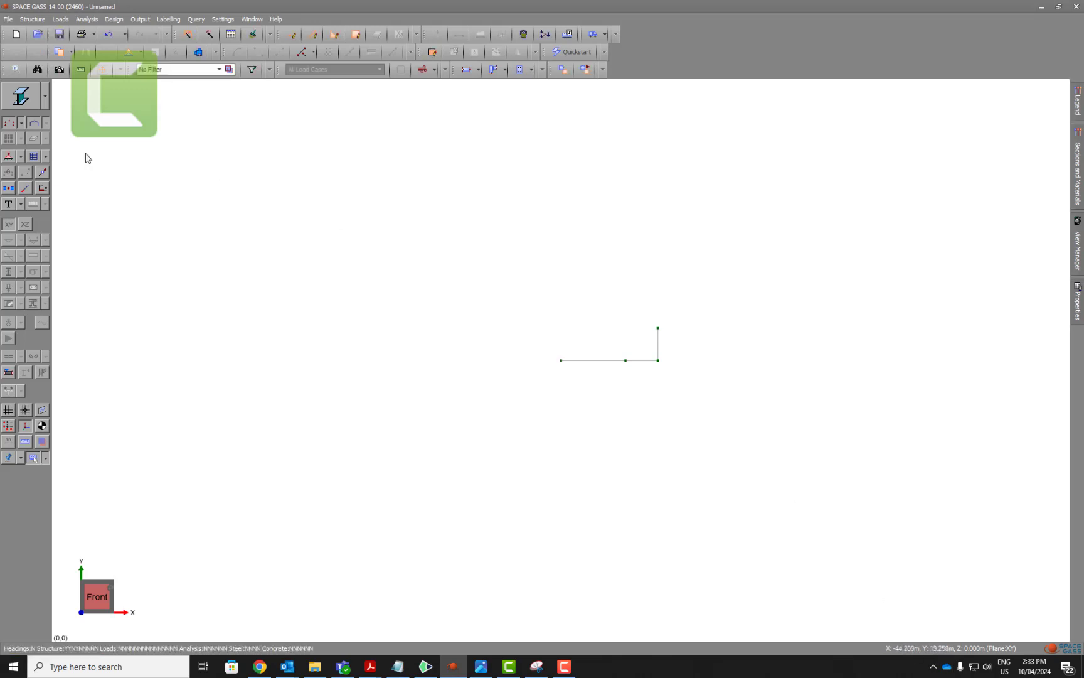
left_click(9, 157)
Step: Following the sketch, give the vertical member's top node the RFFRRR restraint preset with its last code changed to F
mouse_move(1083, 144)
left_mouse_down()
mouse_move(721, 128)
mouse_move(226, 64)
left_mouse_up()
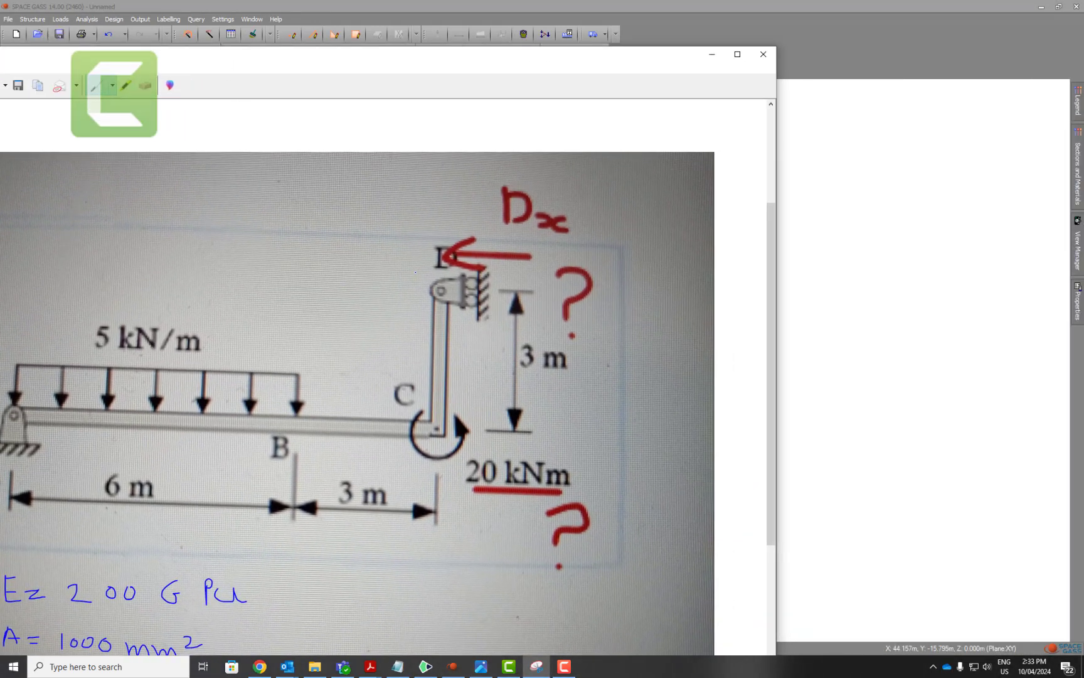
key("alt+Tab")
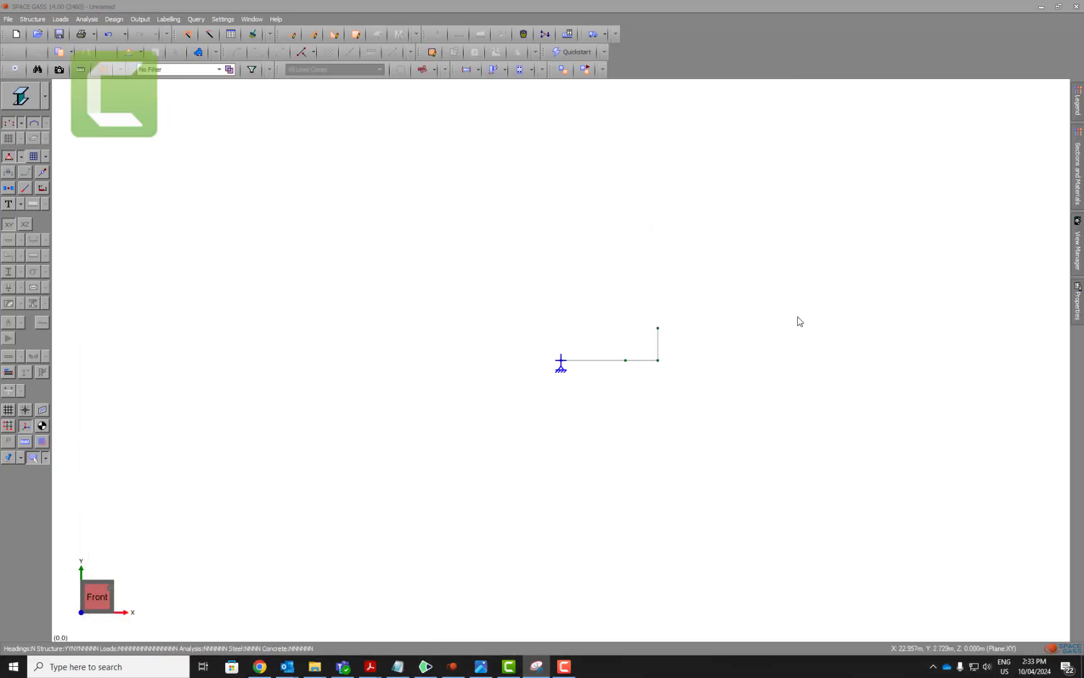
double_click(658, 329)
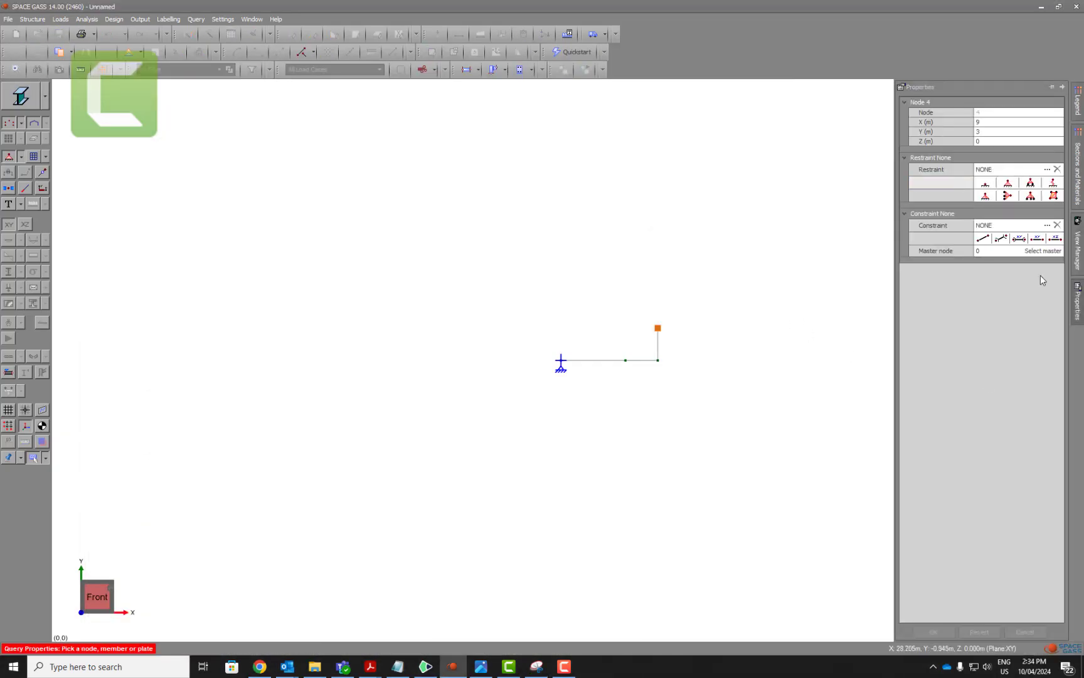
left_click(1031, 184)
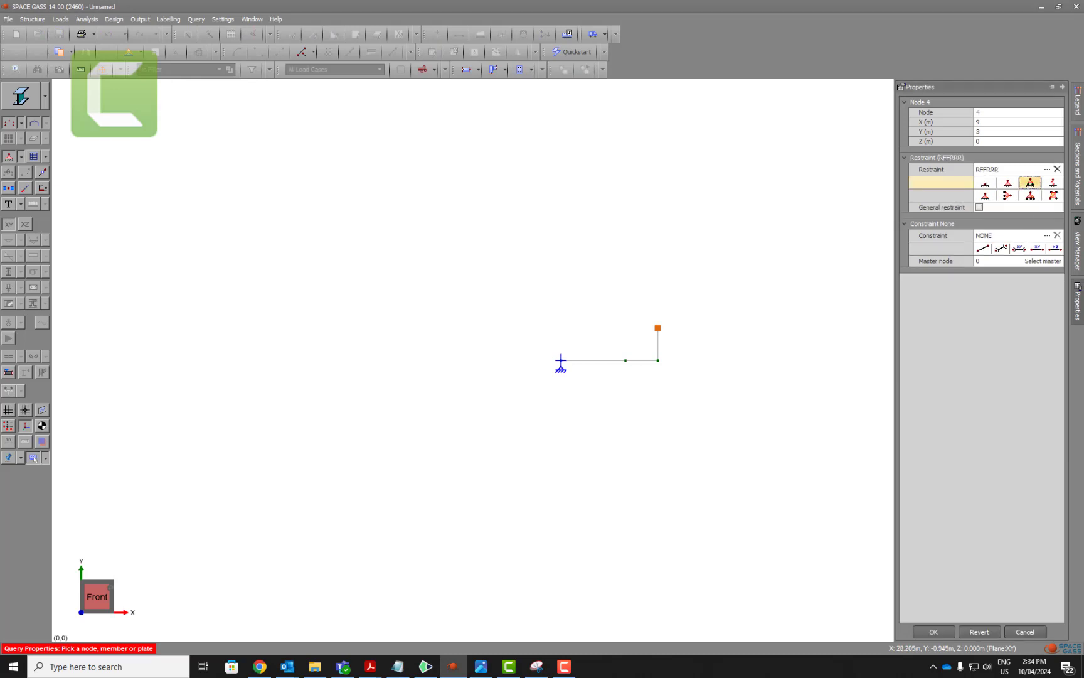
left_click(536, 666)
left_click_drag(769, 159, 339, 104)
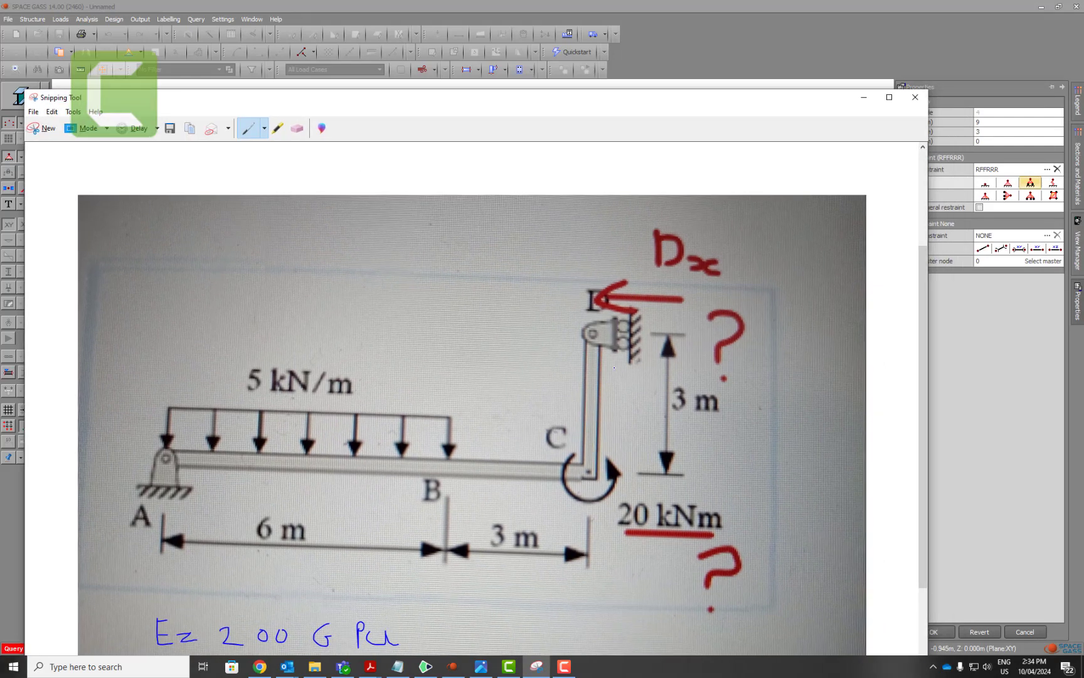
key("alt+Tab")
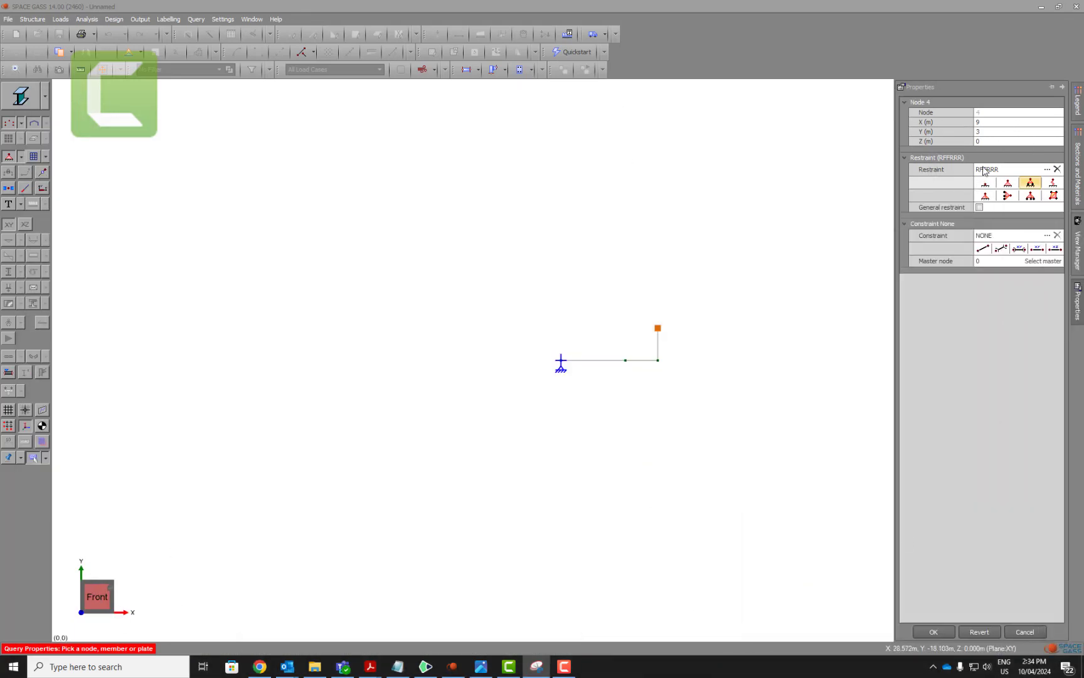
left_click(982, 171)
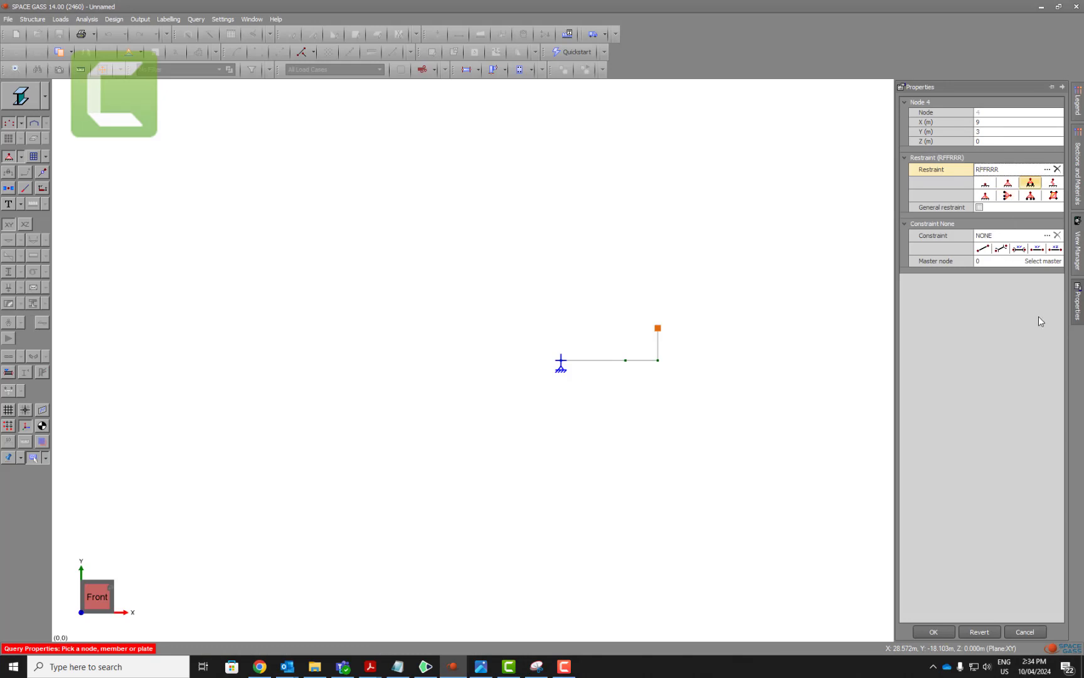
key("BackSpace")
type("F")
left_click(934, 631)
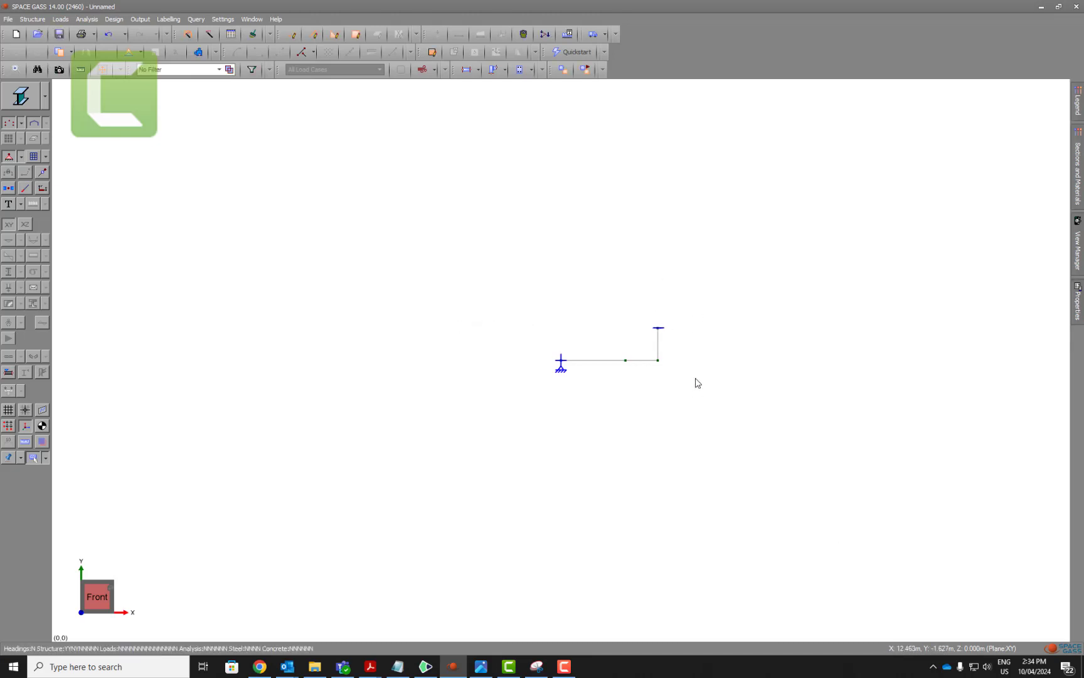
Step: Apply a 20 kNm Z moment in load case 1 to the corner node C, leaving the load case title blank
left_click_drag(1083, 150, 519, 17)
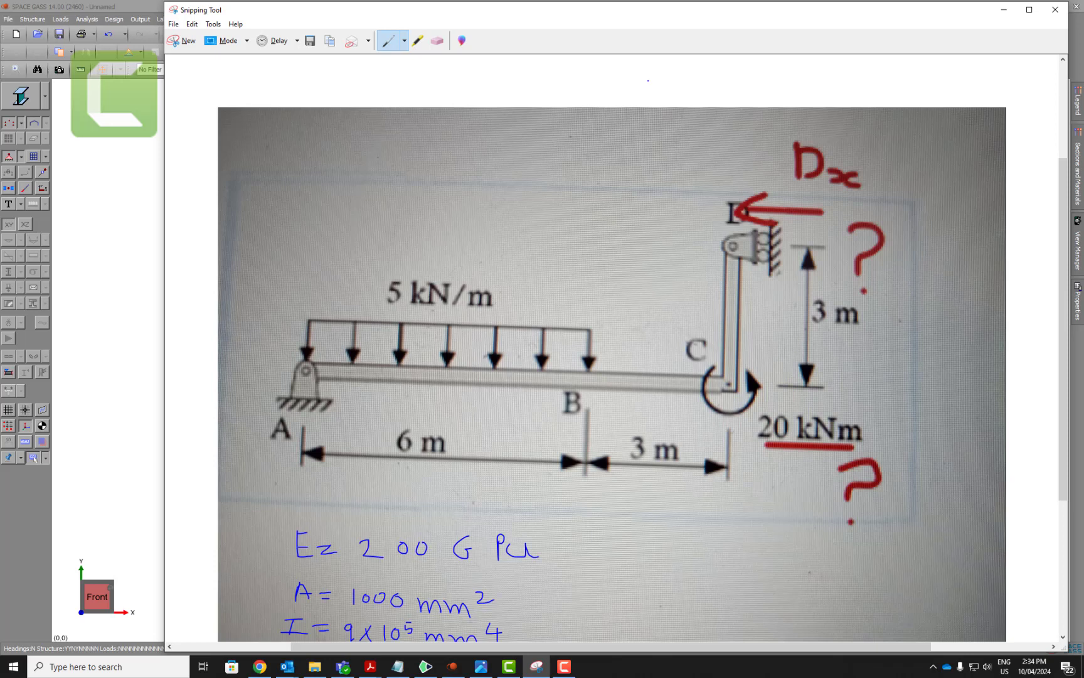
left_click_drag(650, 12, 1083, 176)
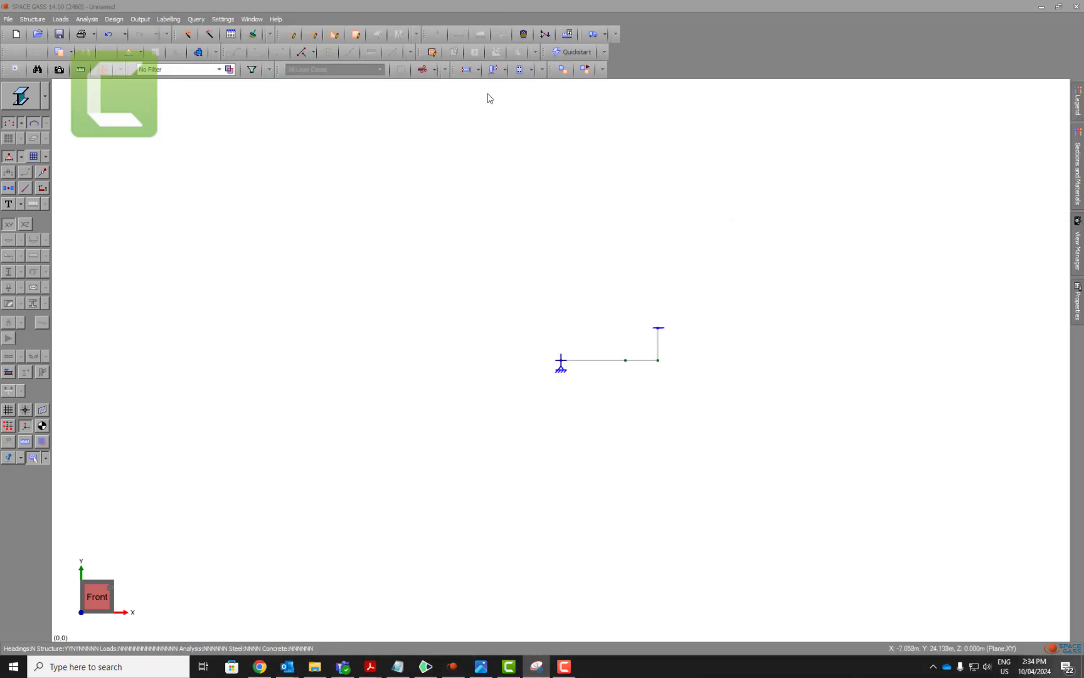
left_click(658, 362)
left_click(438, 35)
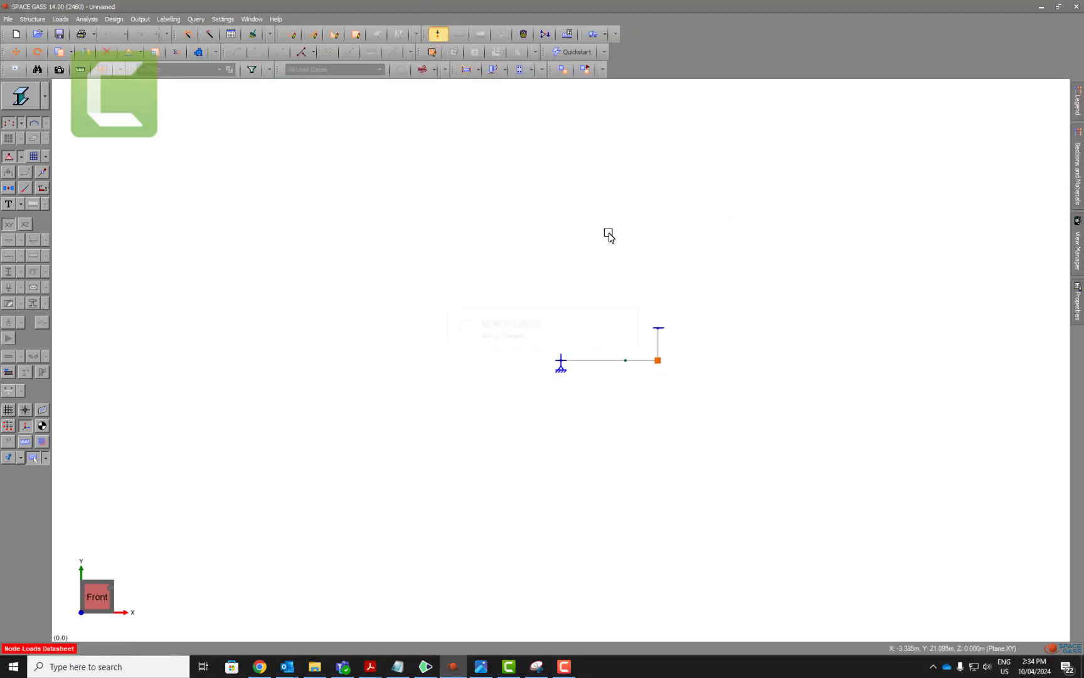
left_click(640, 298)
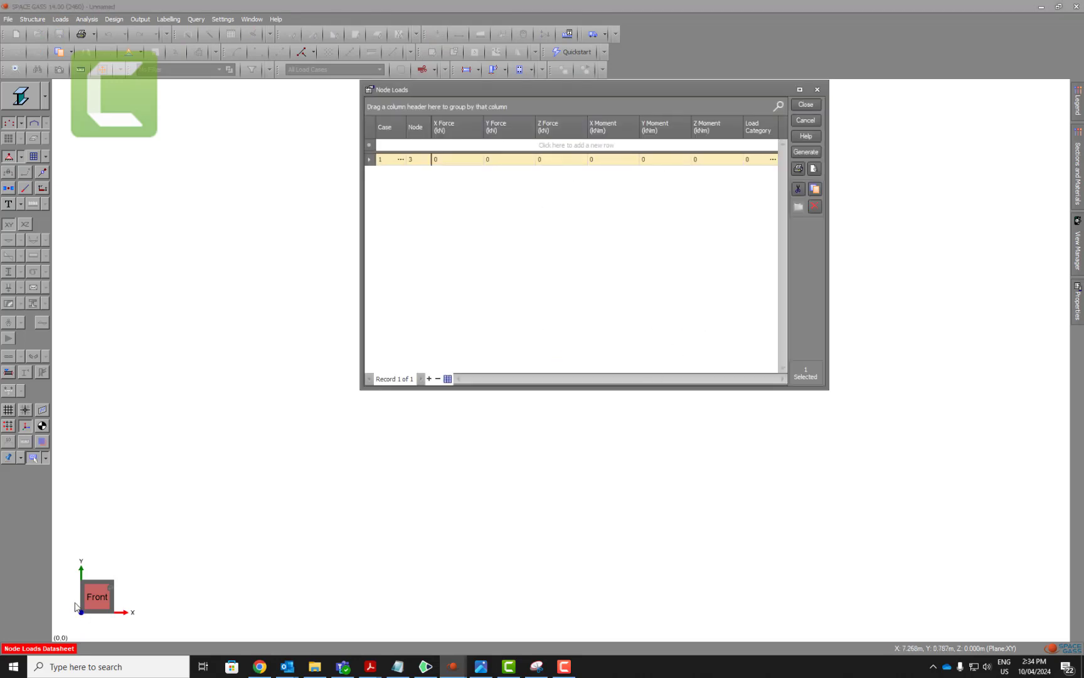
left_click(721, 161)
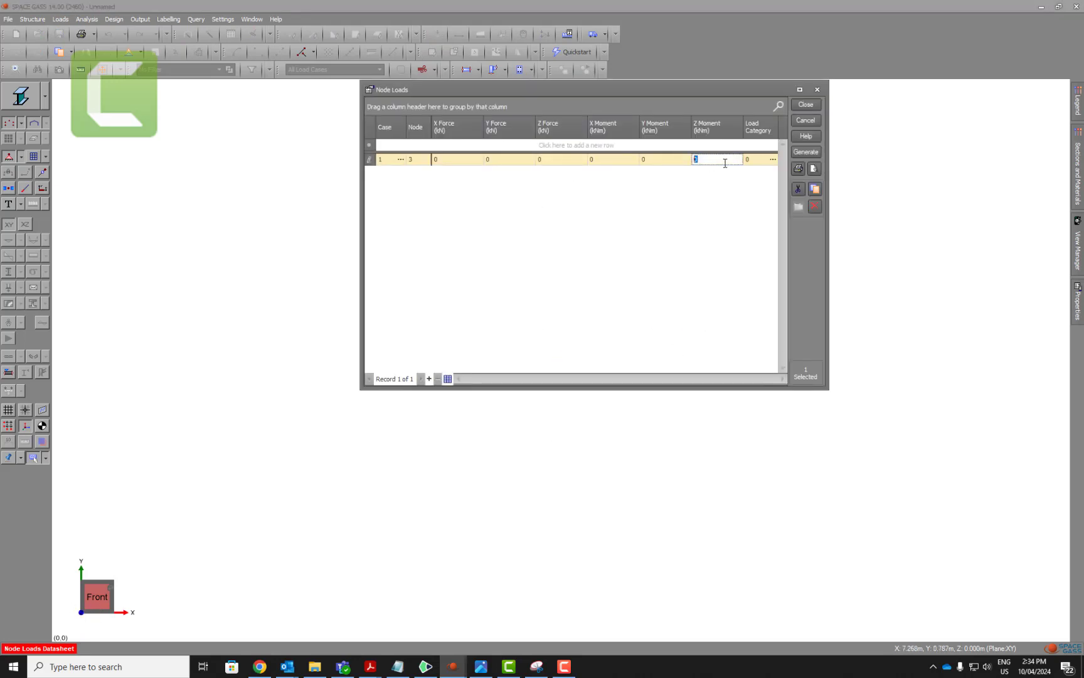
type("20")
left_click(806, 104)
left_click(704, 303)
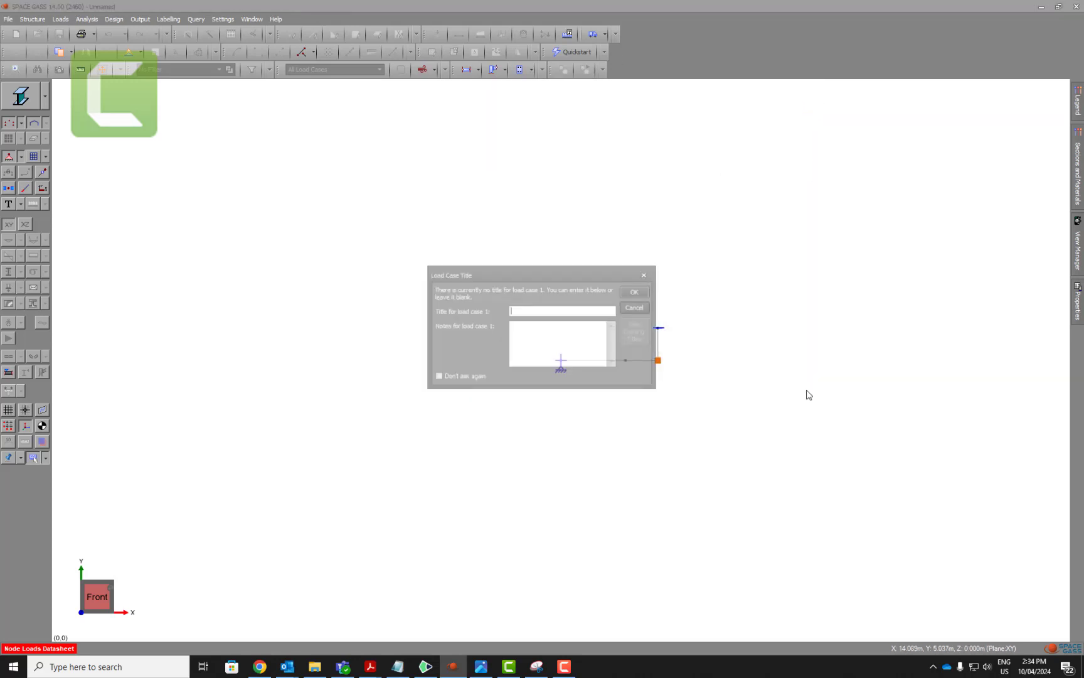
left_click(637, 293)
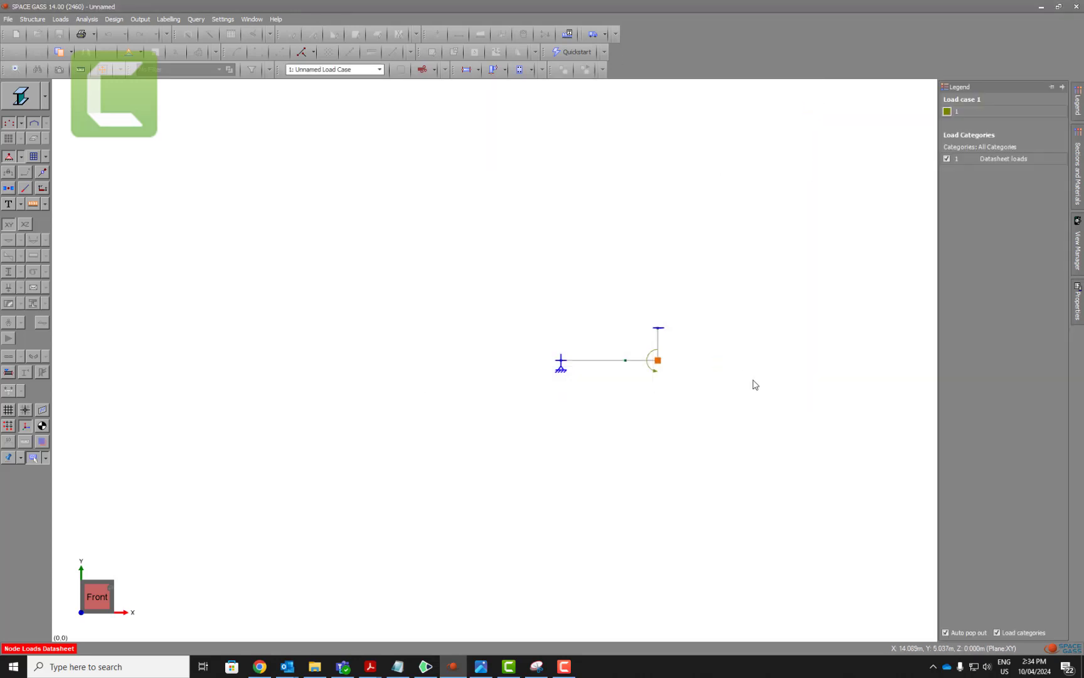
Step: Label the applied loads on the model with their values and units
left_click(21, 204)
left_click(56, 357)
left_click(62, 514)
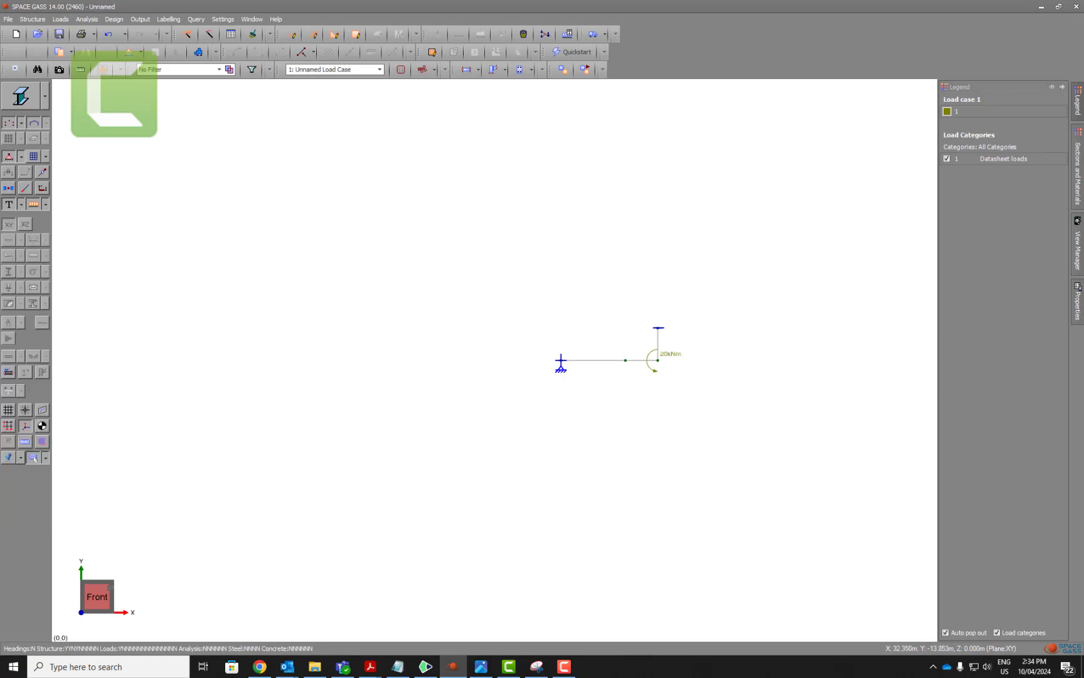
Step: Apply a uniformly distributed Y force of -5 kN/m over the full length of the 6 m member in load case 1
left_click_drag(1083, 223, 309, 70)
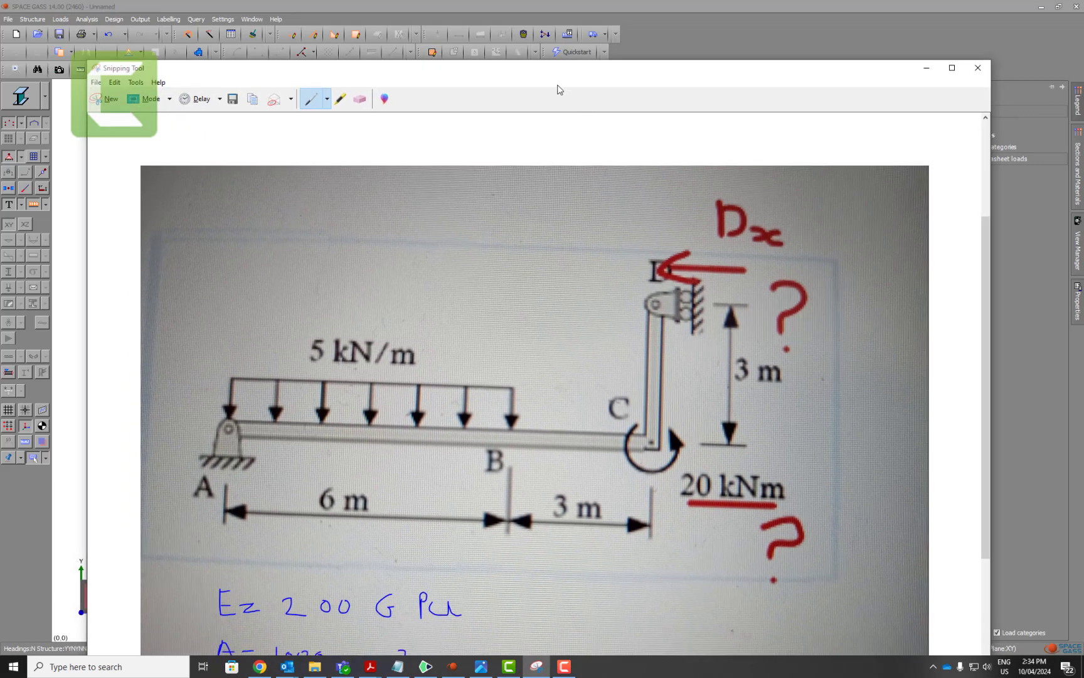
key("alt+Tab")
left_click(591, 362)
left_click(481, 33)
left_click(641, 300)
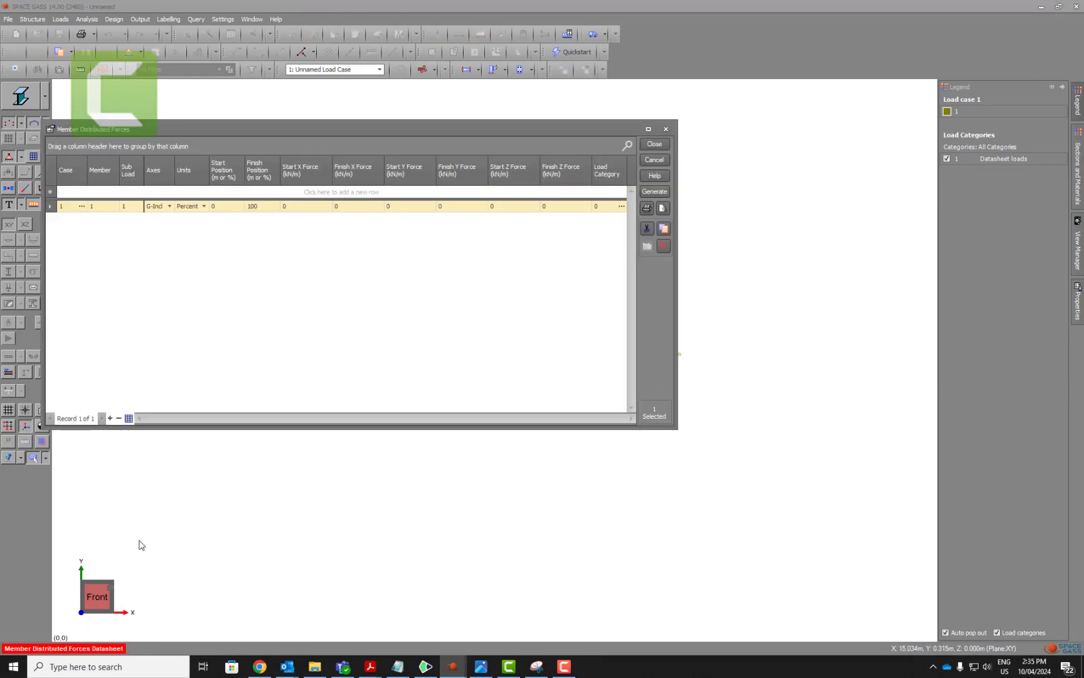
left_click(412, 209)
left_click(433, 288)
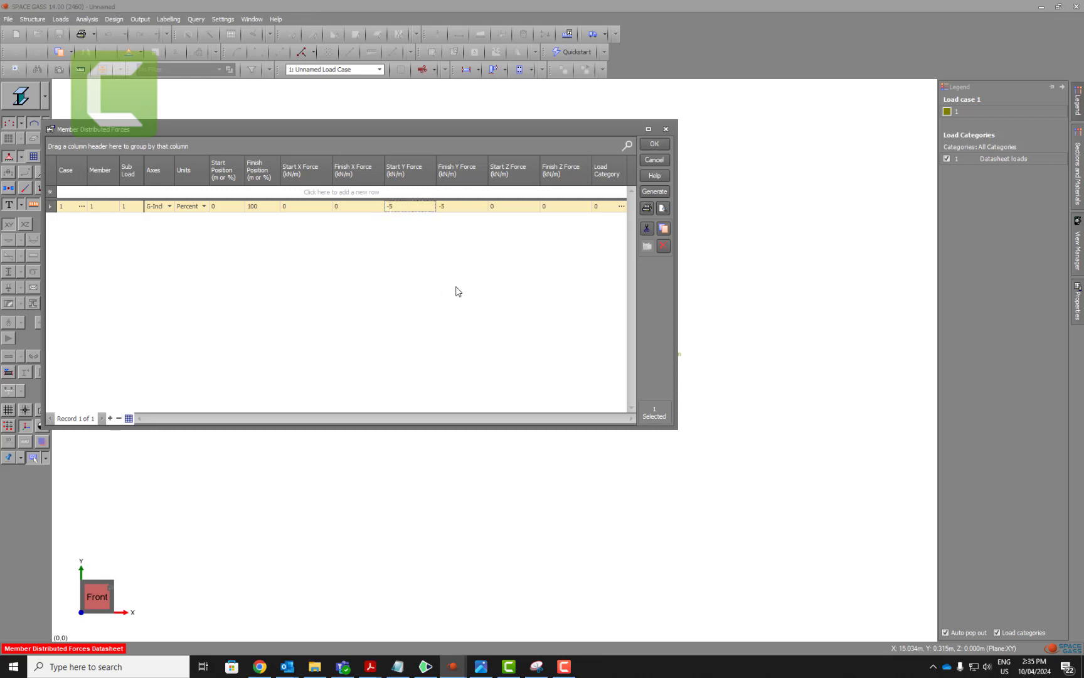
left_click(654, 148)
left_click(634, 295)
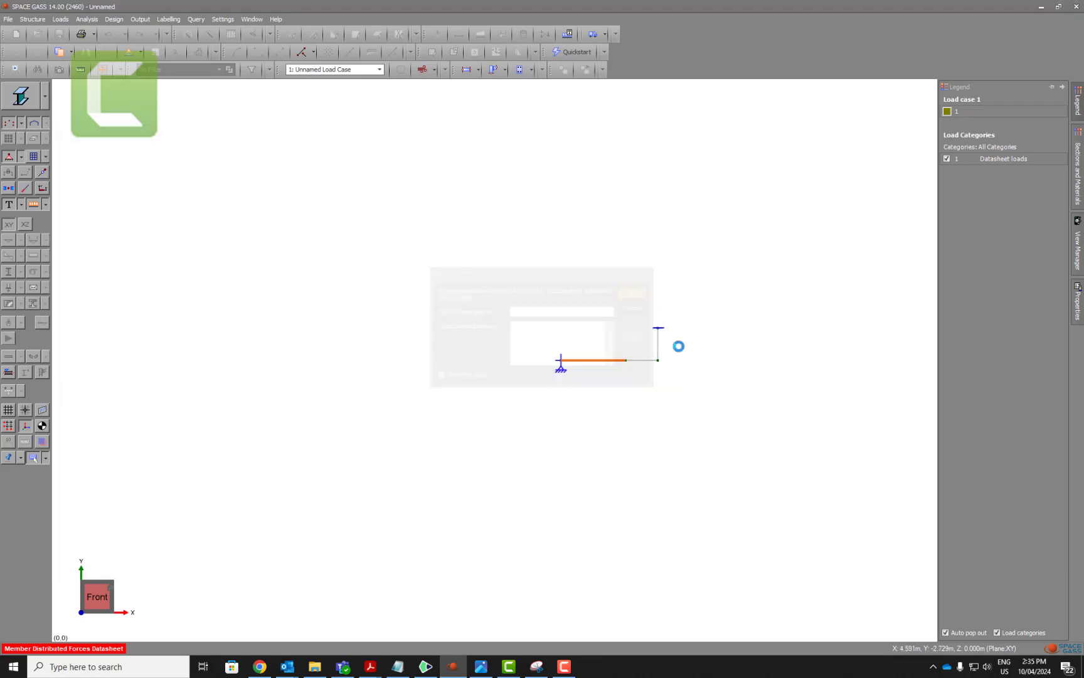
Step: Assign the 150 UB 14.0 universal beam from the Aust300 library as the section of the 6 m member
scroll(743, 384, "up", 4)
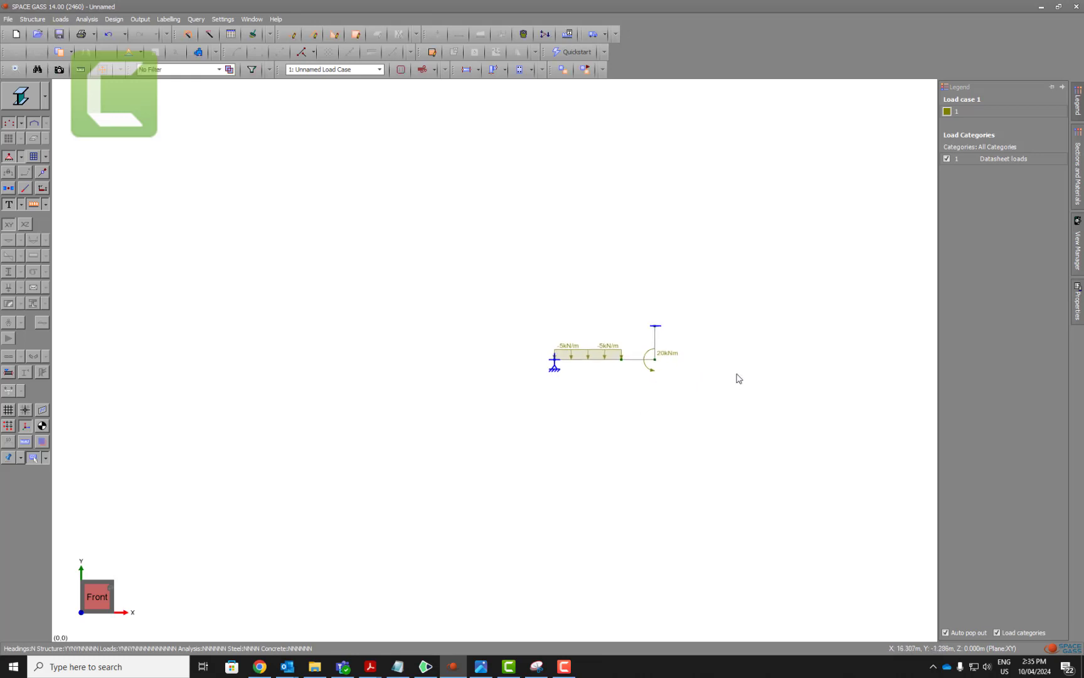
double_click(590, 356)
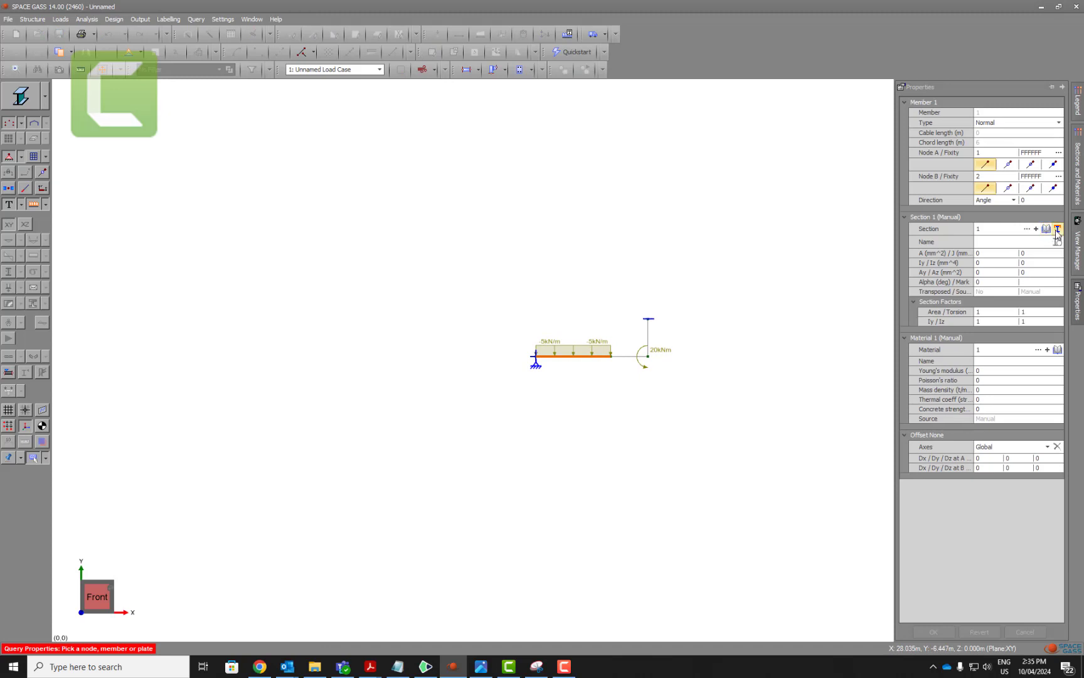
left_click(1053, 231)
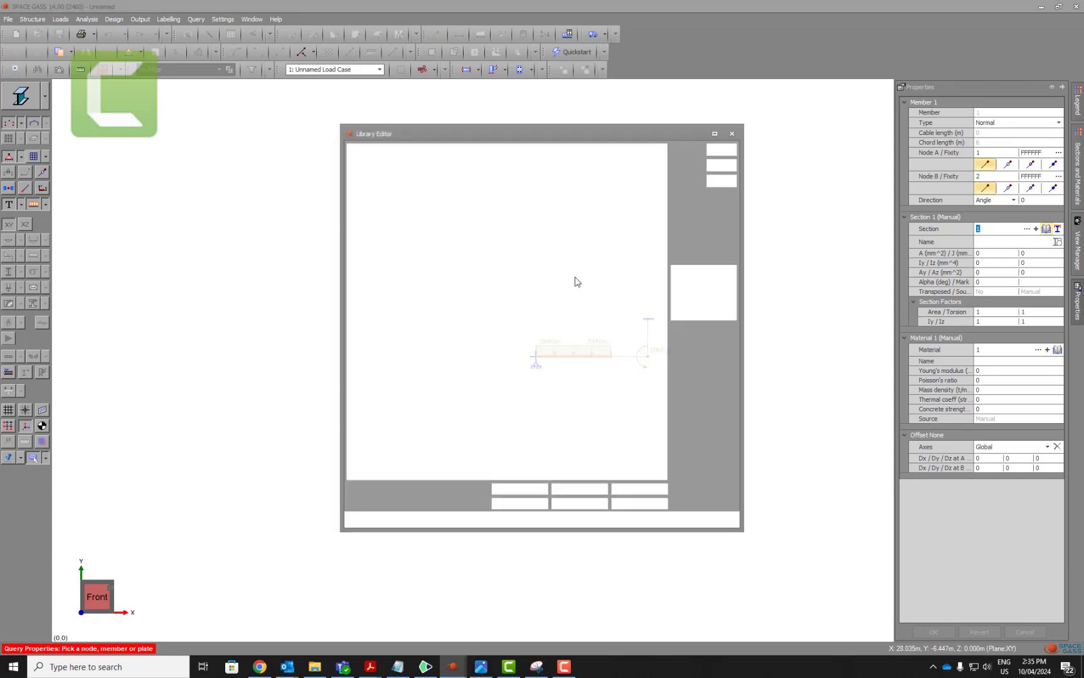
double_click(526, 173)
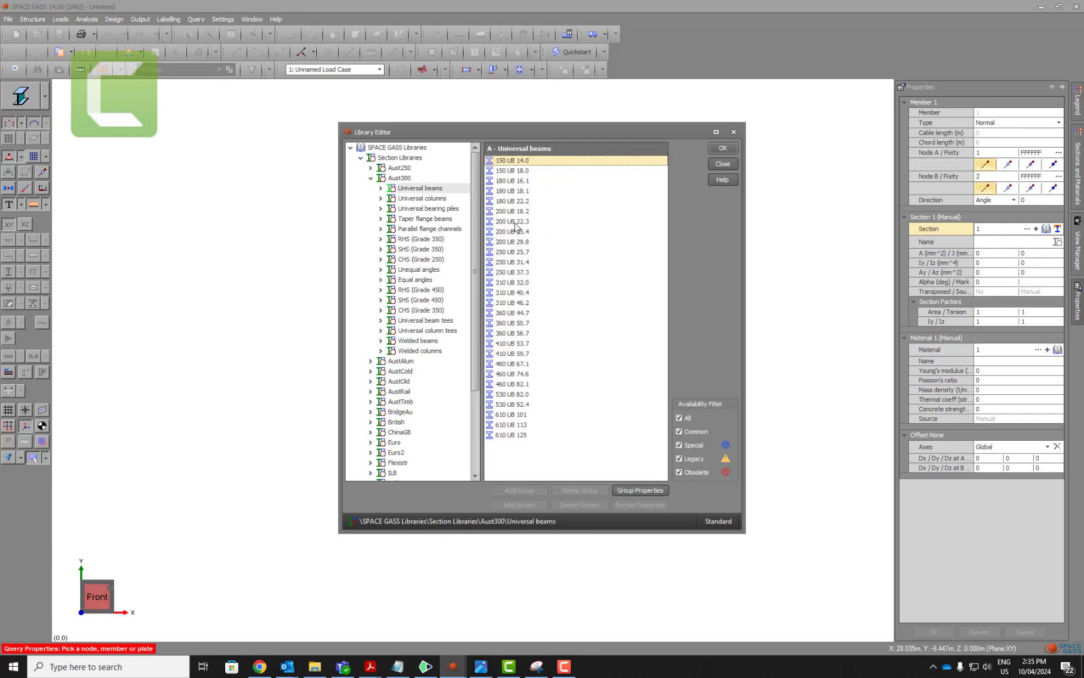
left_click(723, 149)
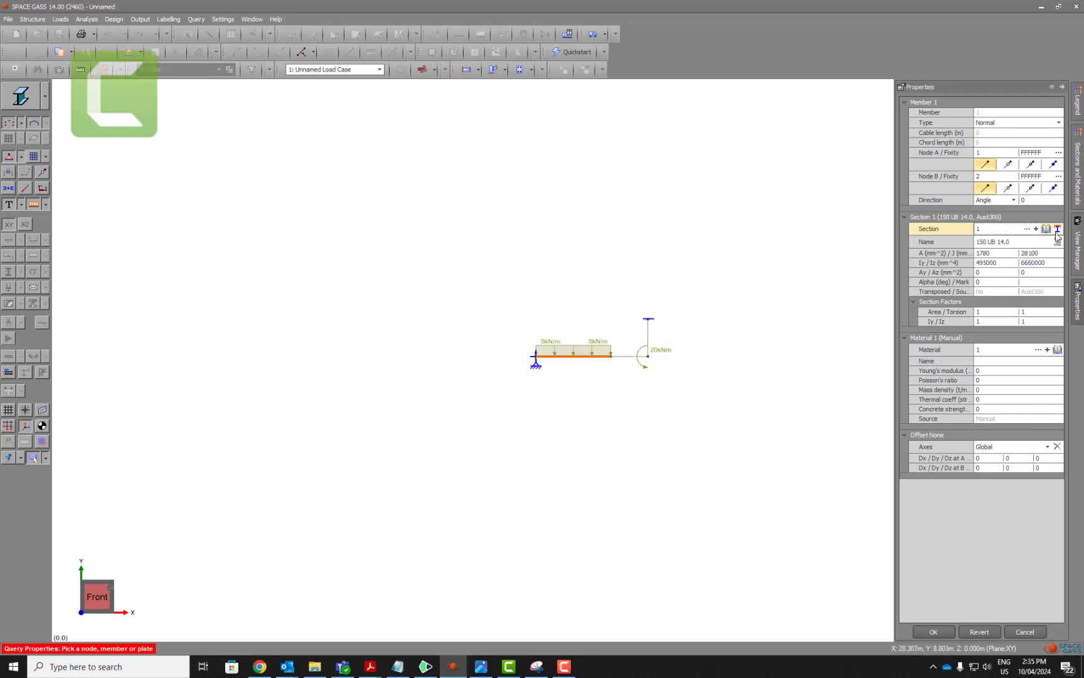
Step: Add a rectangular bar with D 10 mm and B 100 mm to the 6 m member's section in the Shape Builder
left_click(1058, 229)
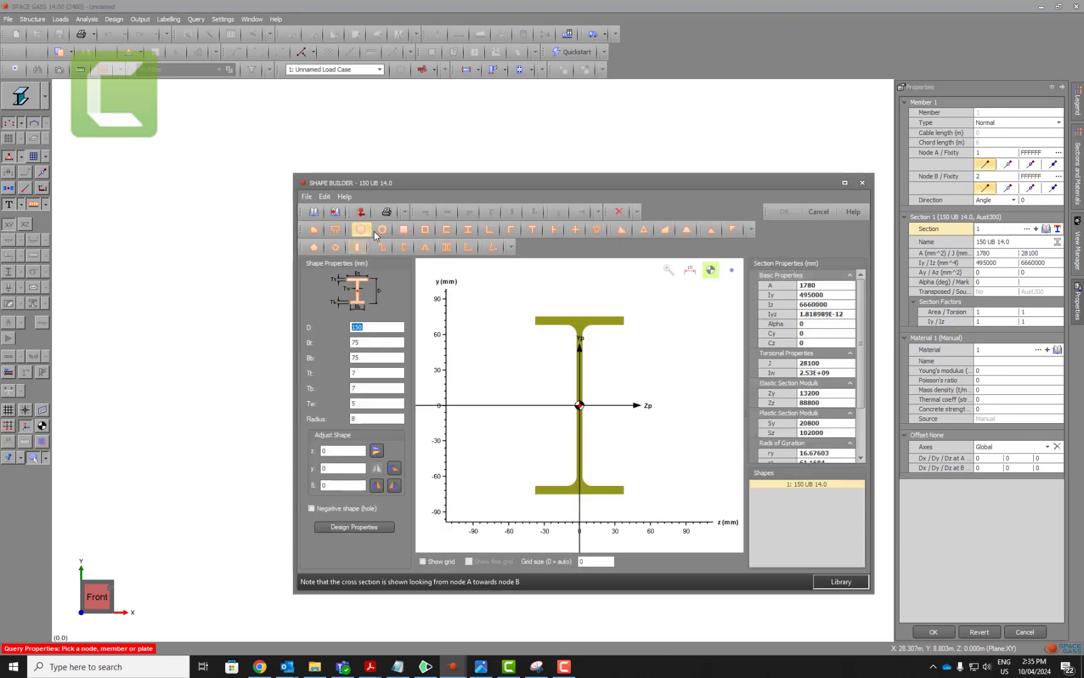
left_click(404, 247)
left_click(403, 229)
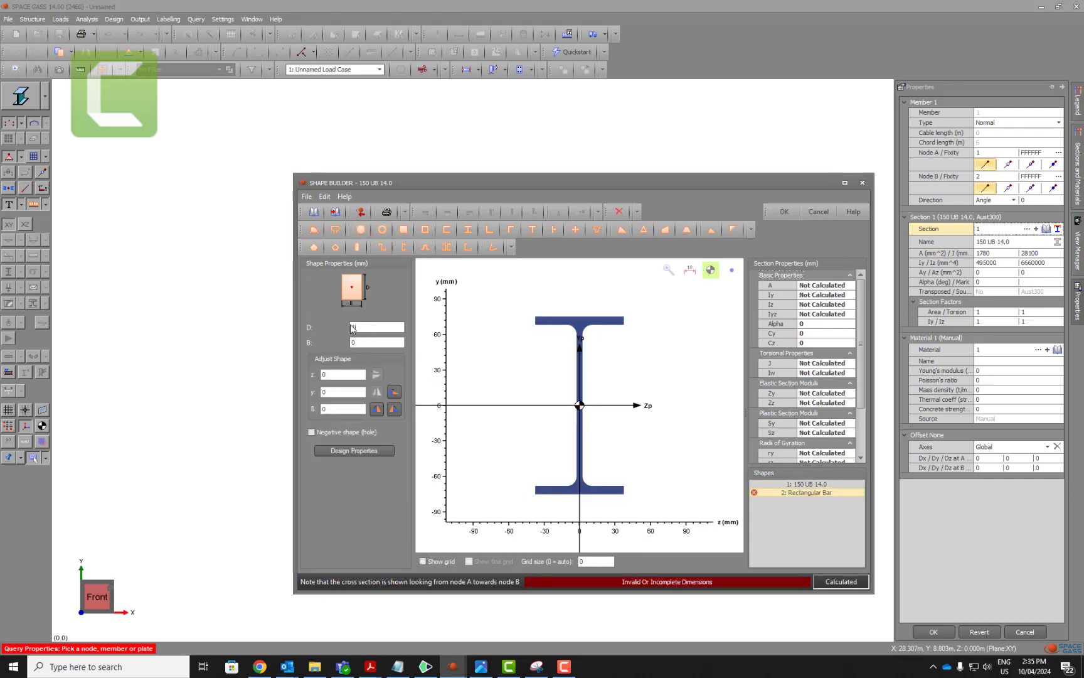
left_click_drag(365, 344, 333, 346)
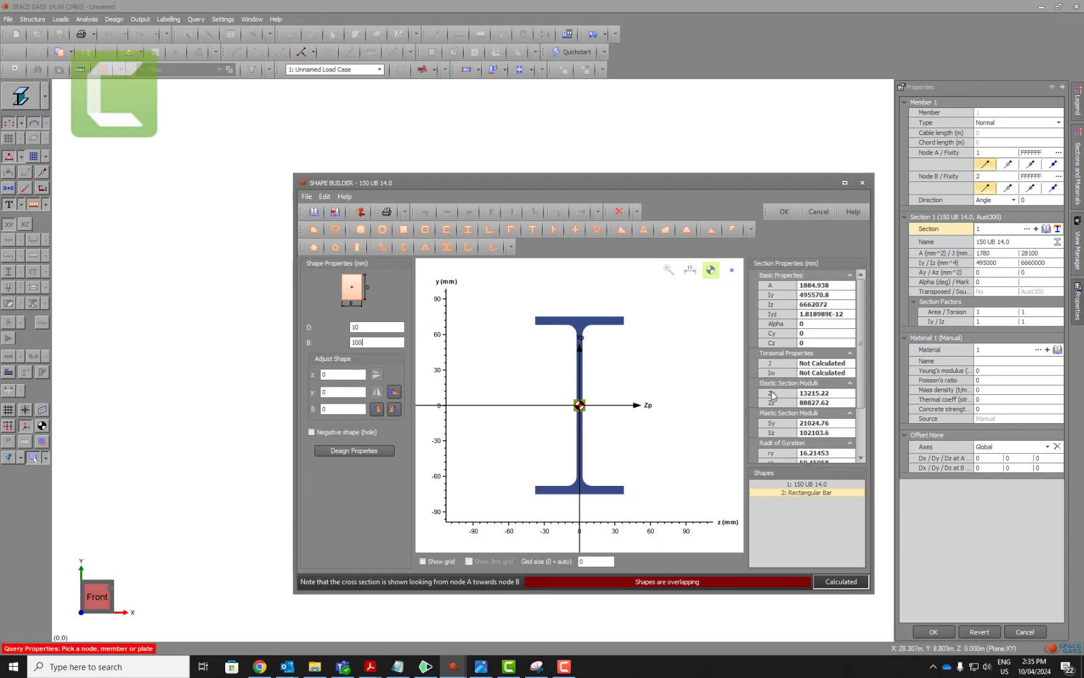
Step: Delete the 150 UB 14.0 shape from the built section and accept the remaining rectangular bar
left_click(809, 485)
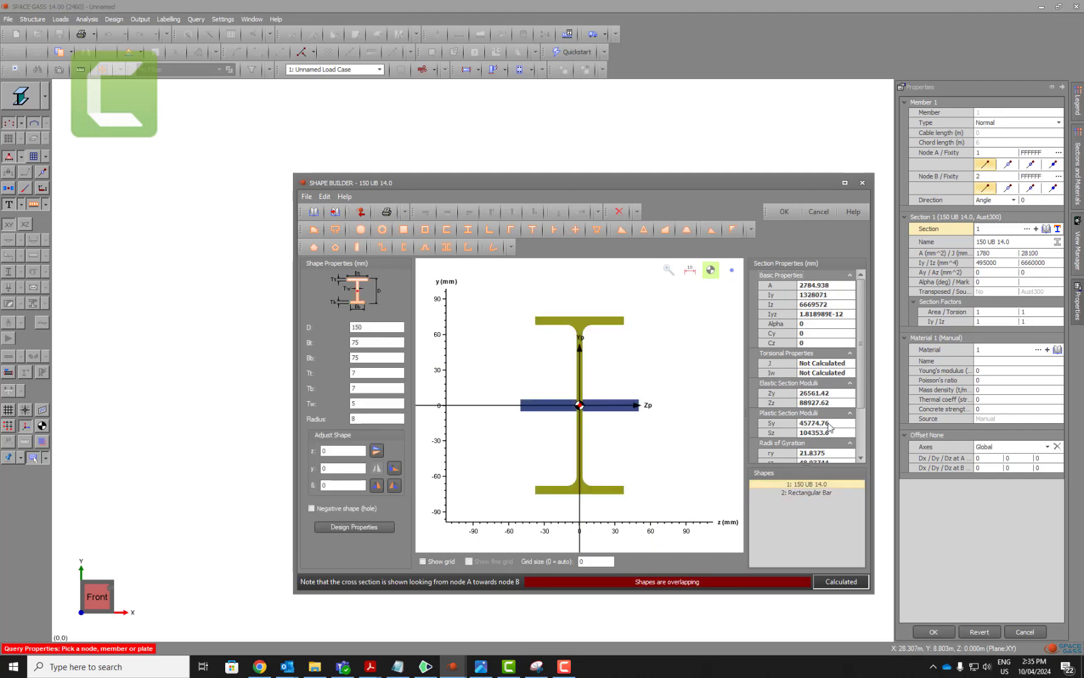
right_click(806, 485)
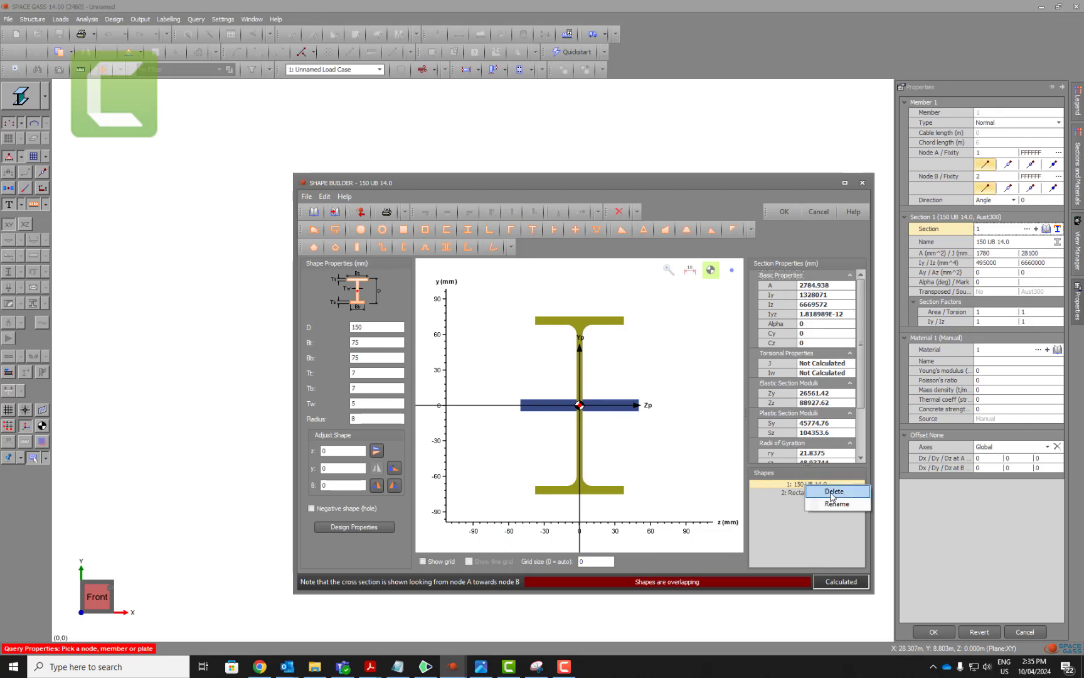
left_click(832, 493)
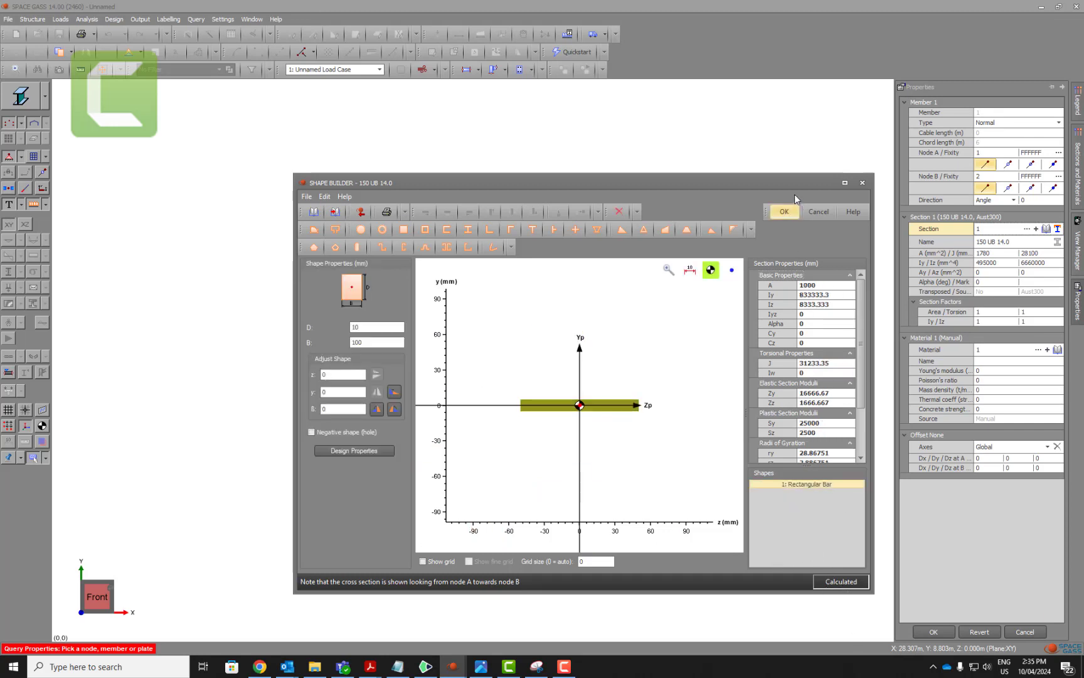
left_click(788, 212)
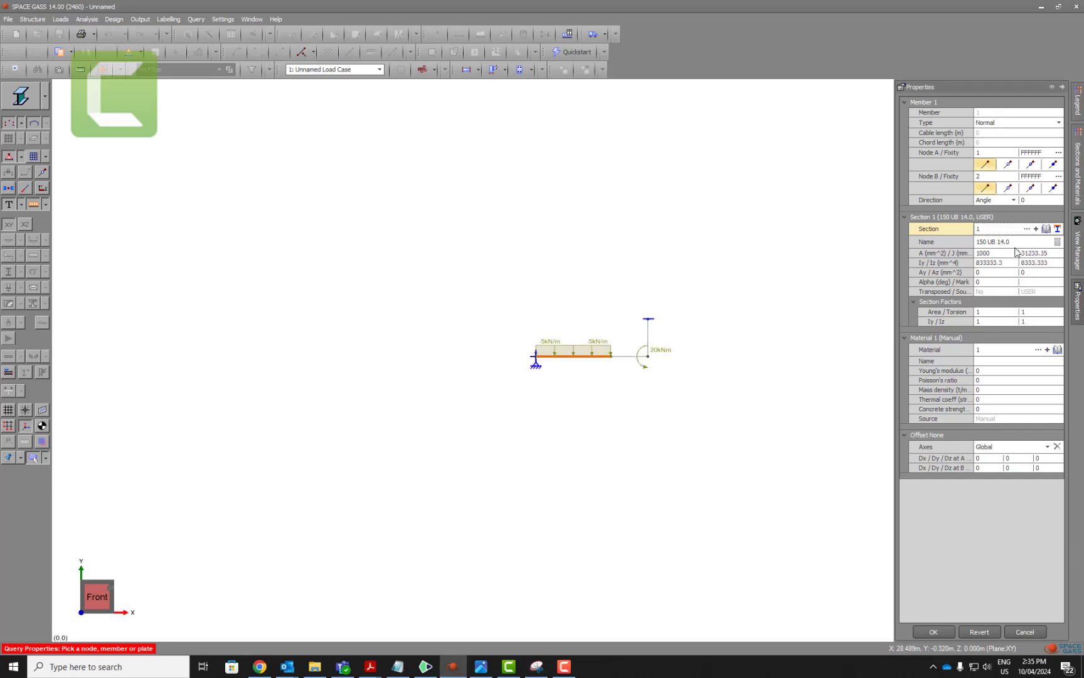
Step: Rename the 6 m member's section as Section
left_click(972, 242)
left_click(972, 242)
key("BackSpace")
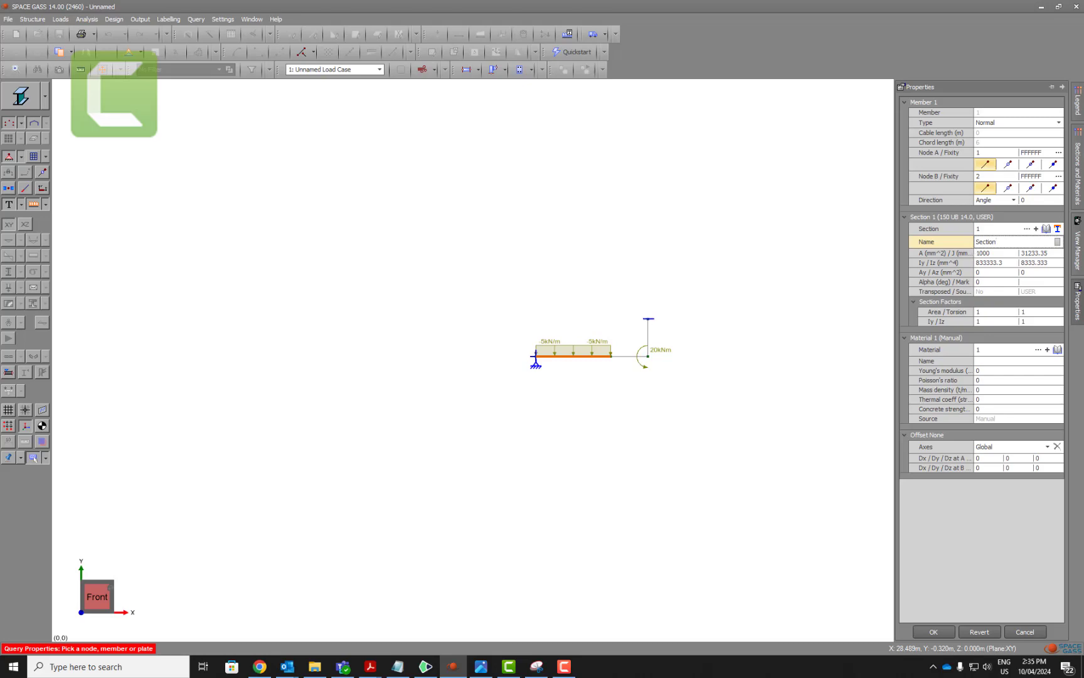
Step: Check the inertia in the Snipping Tool sketch, and set both Iy and Iz of the section to 9e5 mm^4
key("alt+Tab")
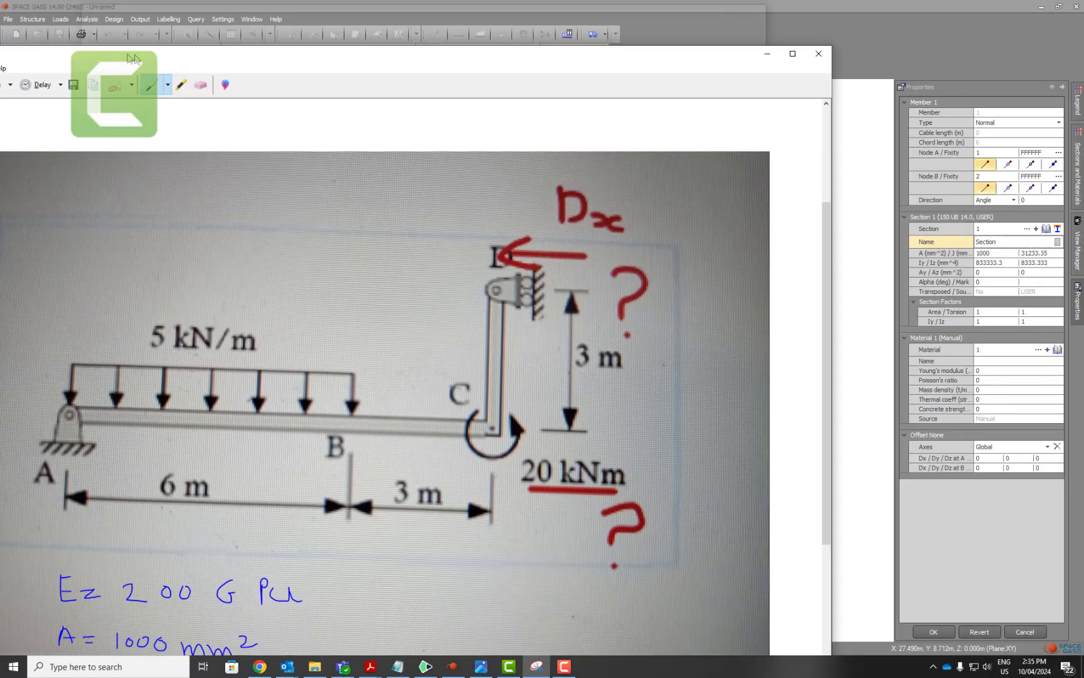
left_click_drag(137, 58, 129, 52)
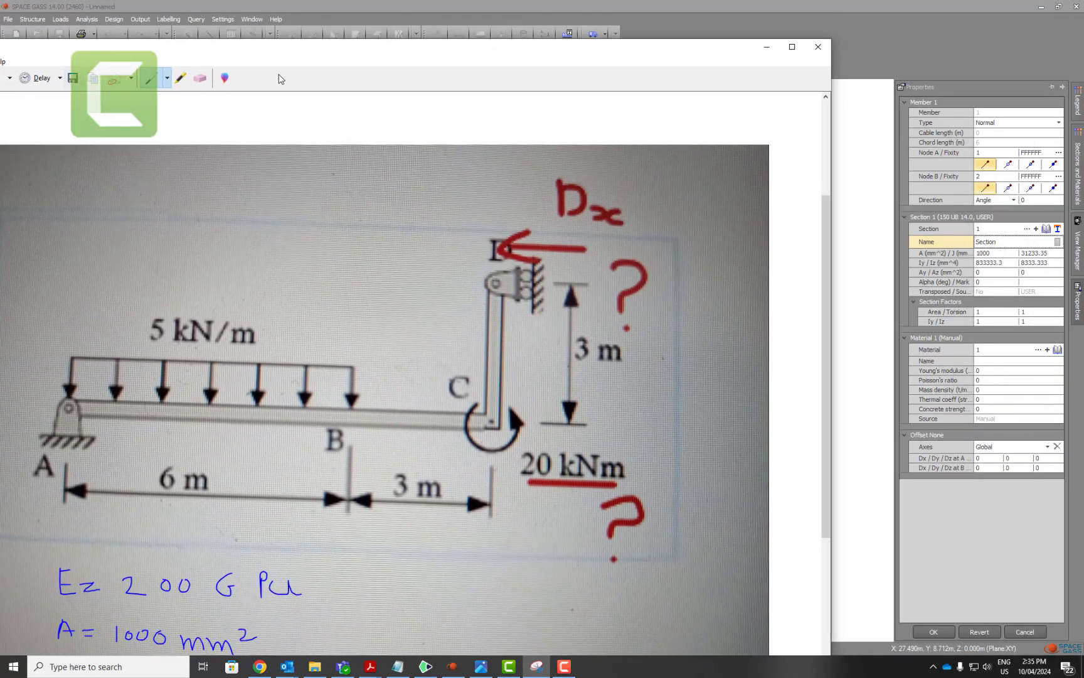
left_click_drag(315, 52, 372, 2)
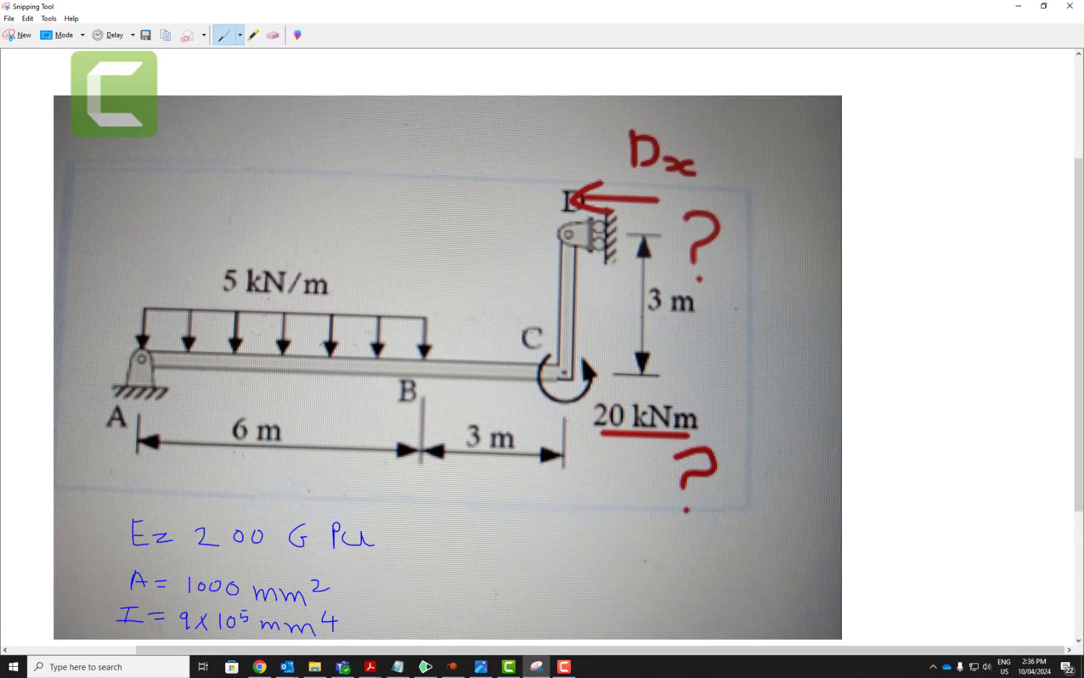
left_click(1018, 6)
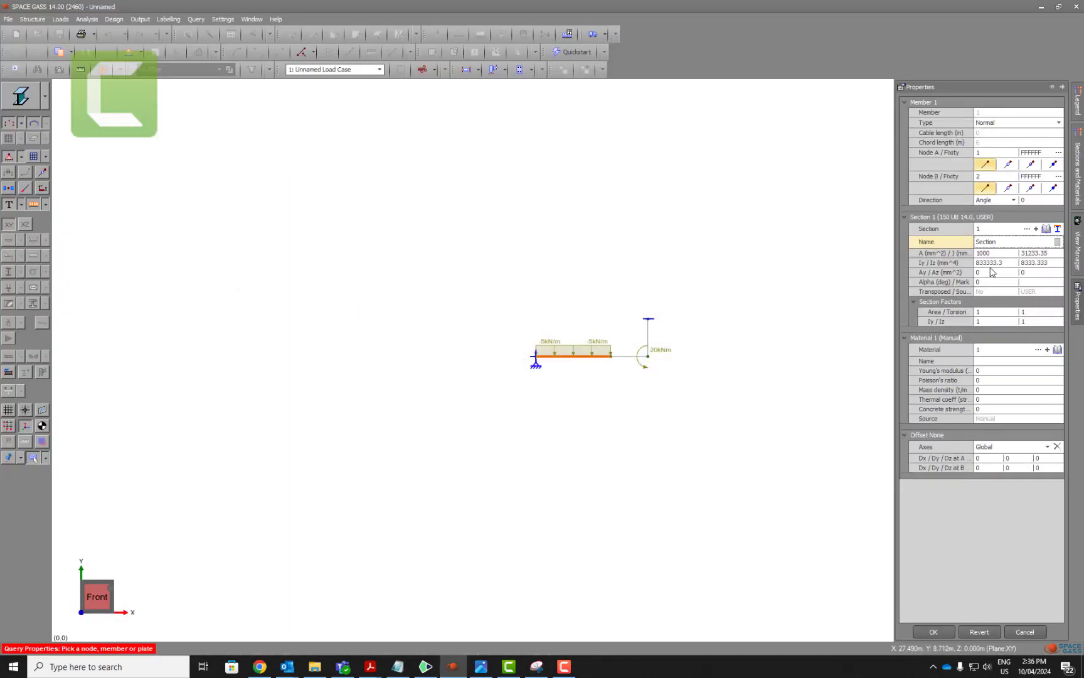
left_click(998, 263)
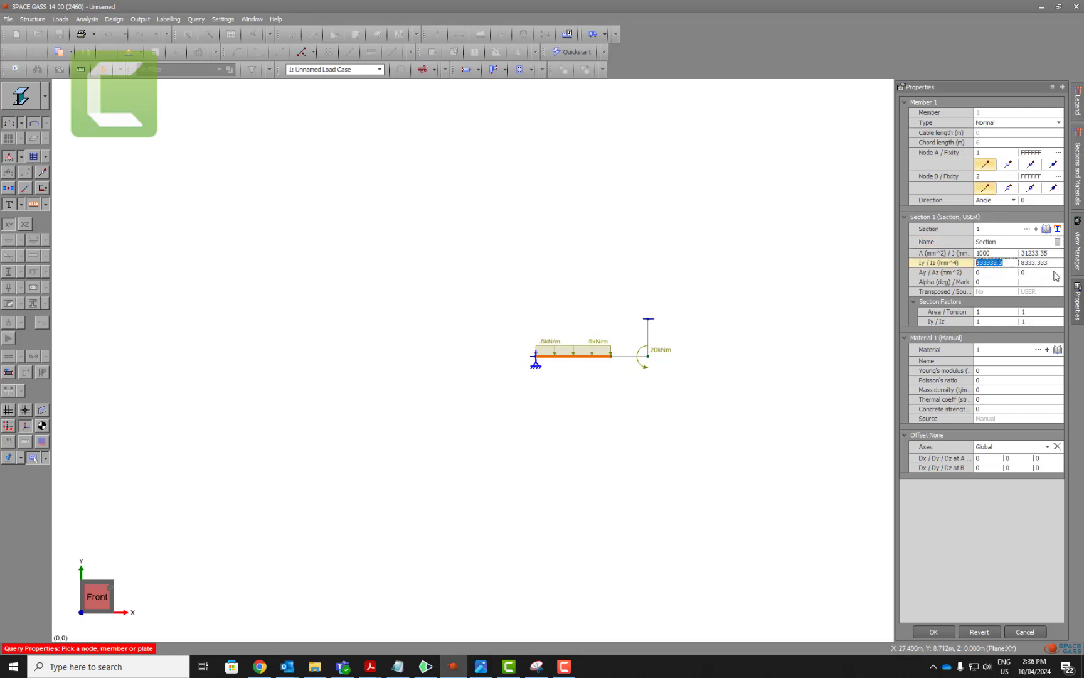
type("9e5")
left_click(1051, 265)
type("9")
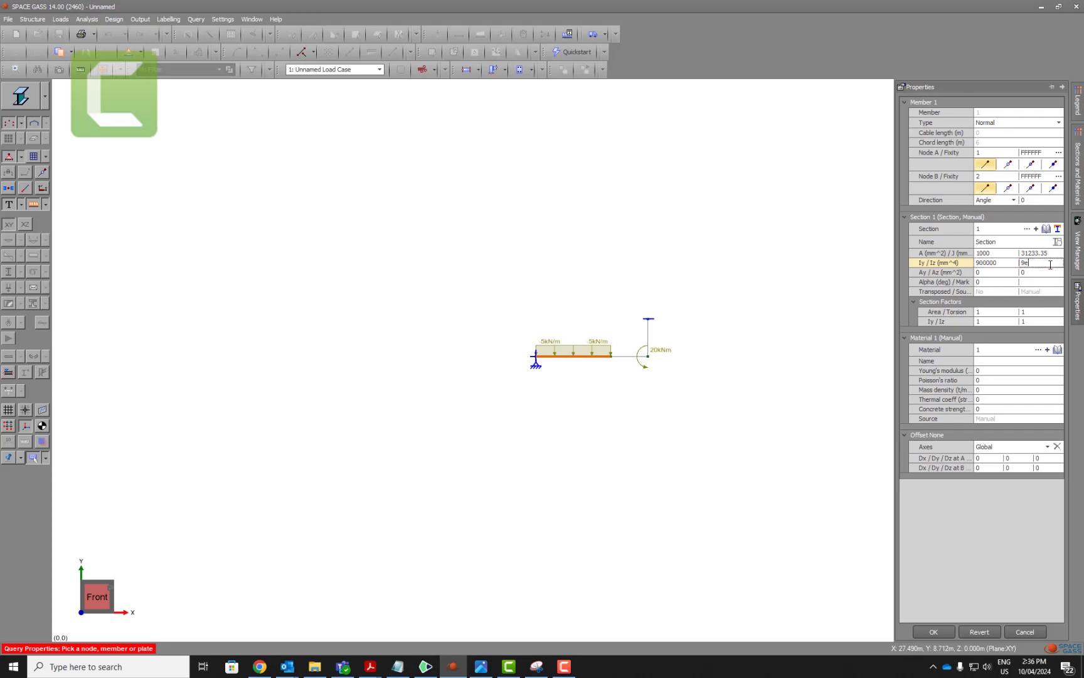
Step: Handwrite "= 200,000 MPa" beside the 200 GPa value of E on the Snipping Tool sketch, and return to the SPACE GASS model
left_click(1021, 356)
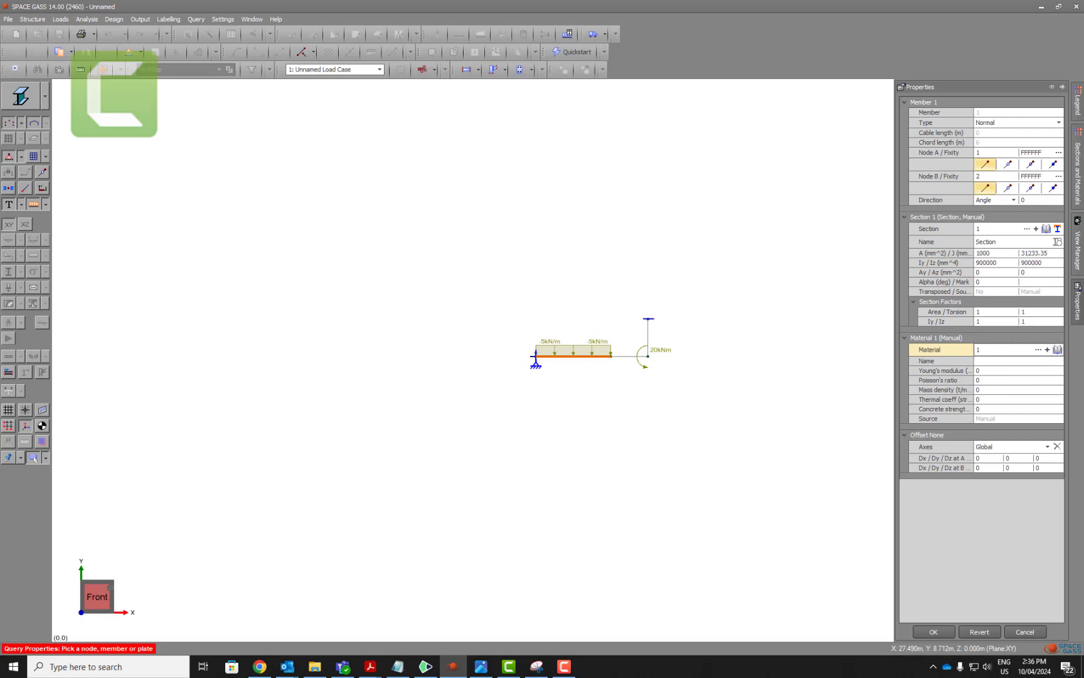
left_click(482, 666)
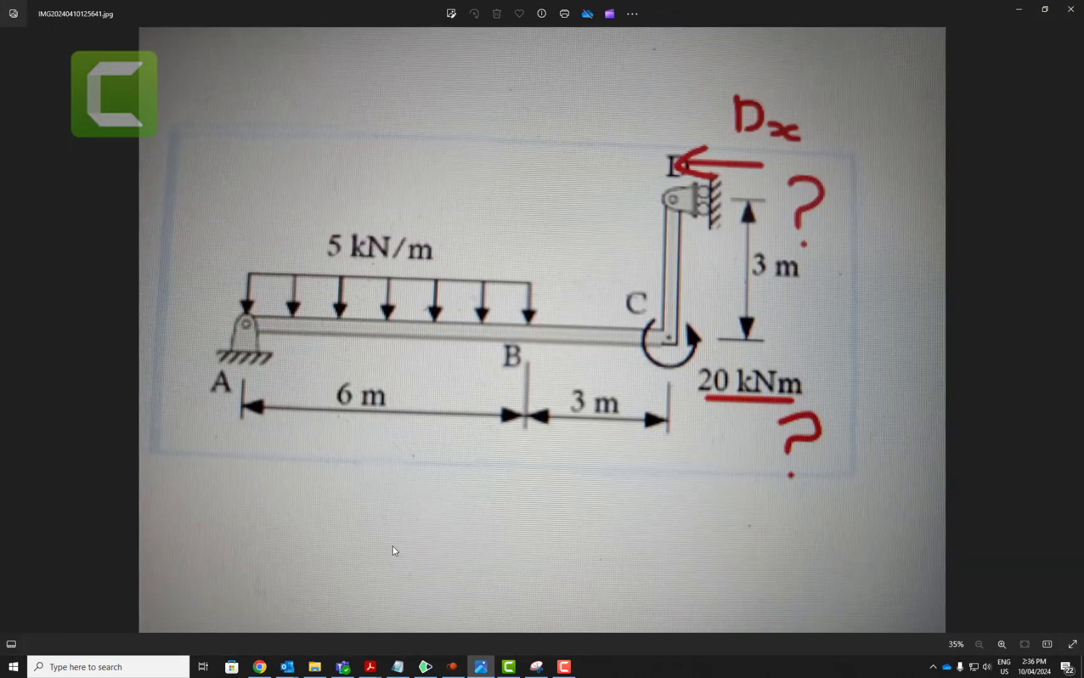
left_click(537, 666)
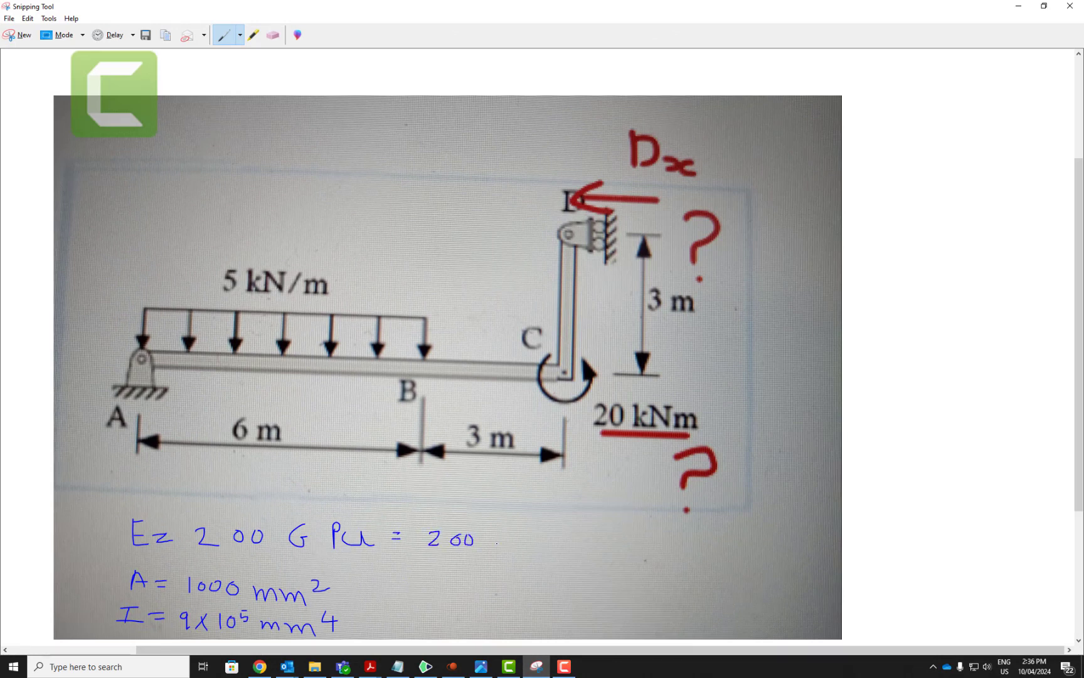
left_click_drag(597, 546, 630, 534)
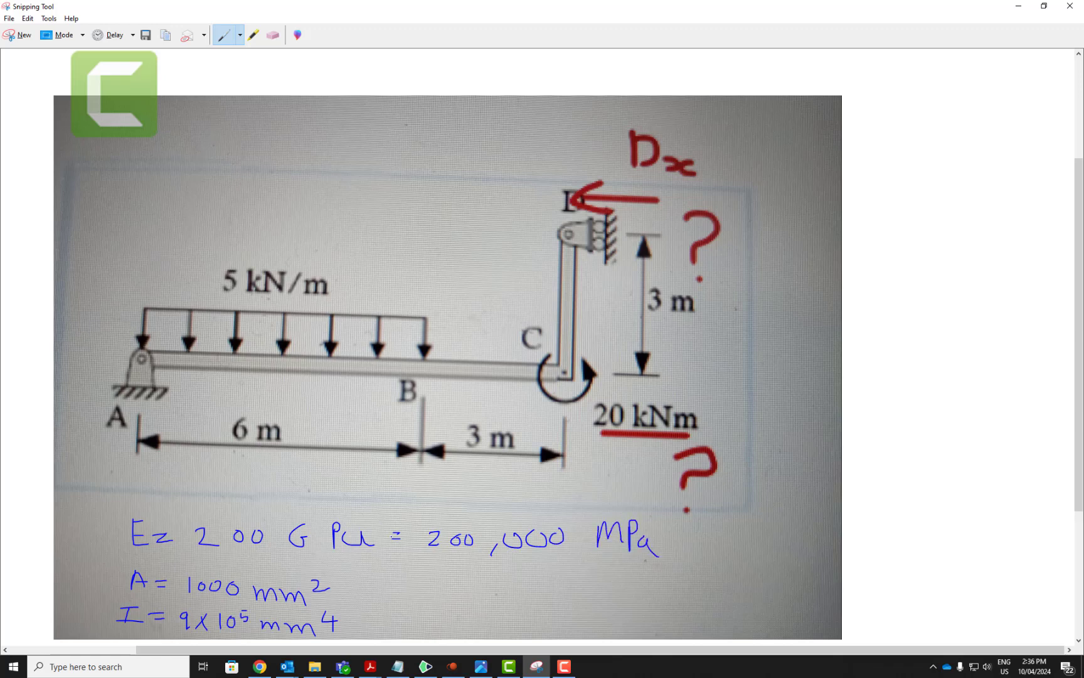
left_click(1018, 6)
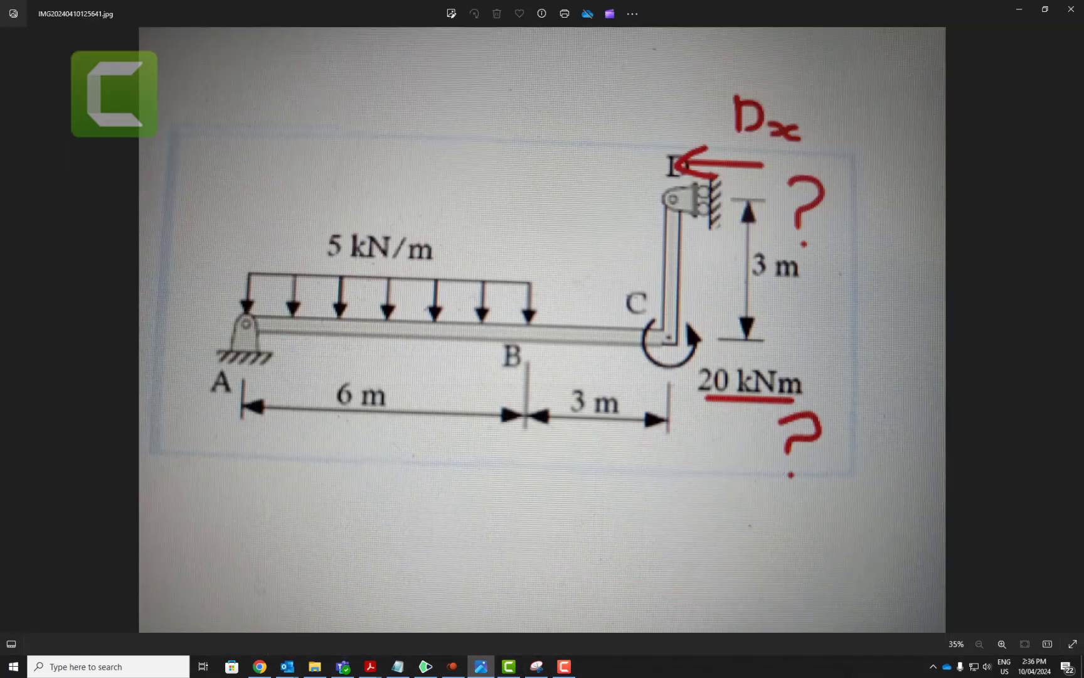
left_click(1019, 9)
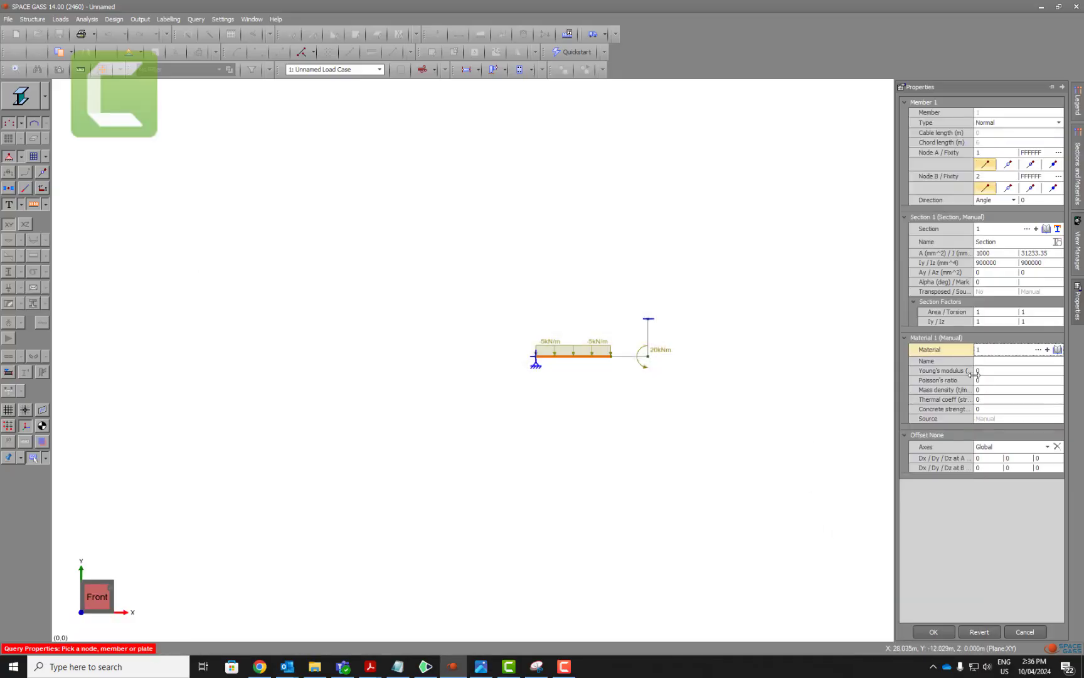
Step: Assign STEEL from the Aust material library to the 6 m member and apply the member properties
left_click(1058, 349)
left_click(504, 263)
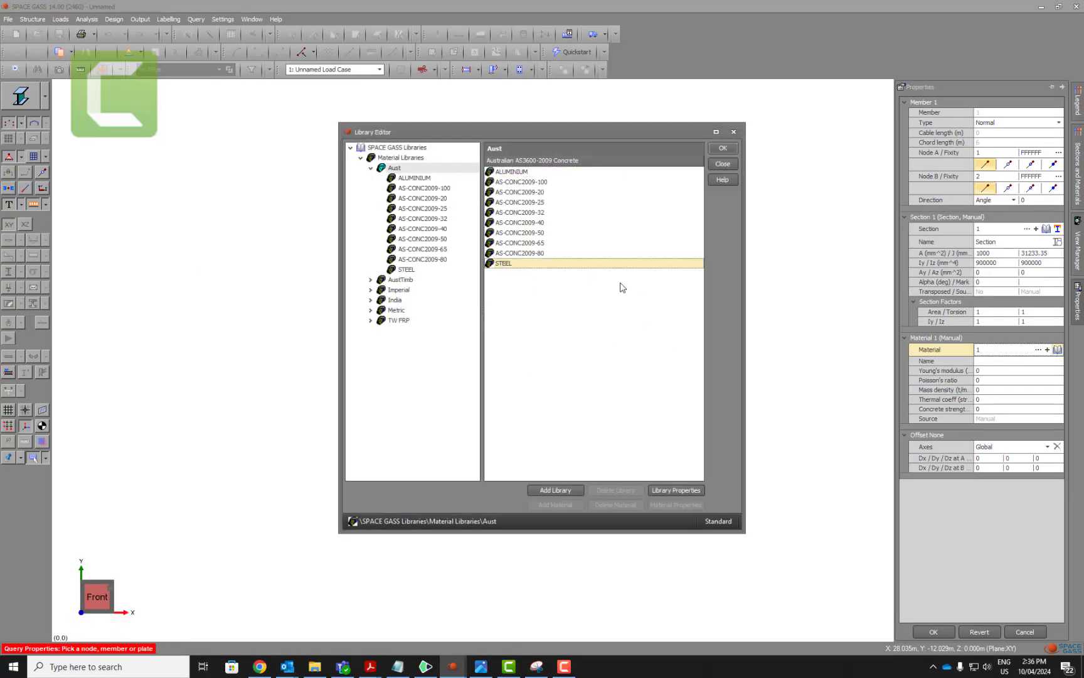
left_click(723, 148)
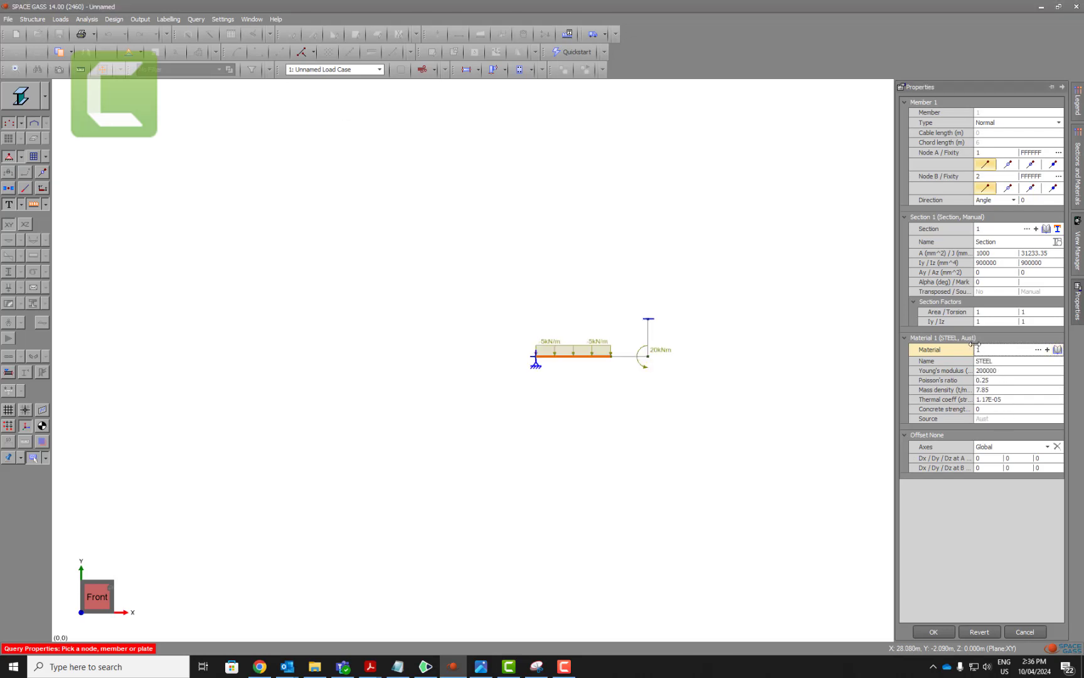
left_click(933, 631)
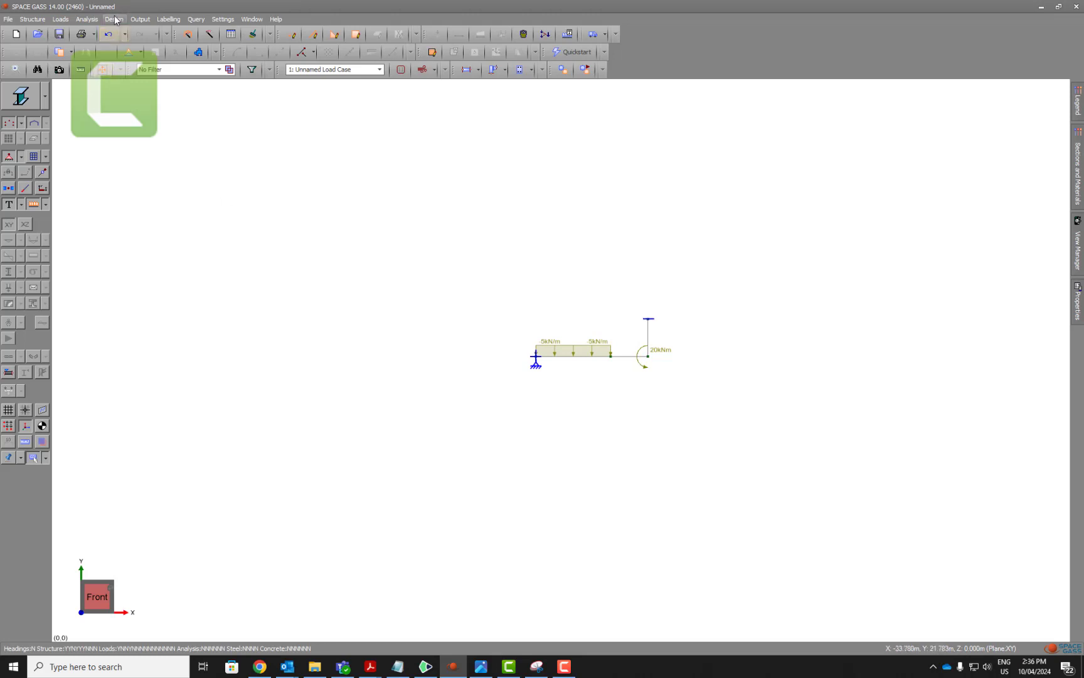
Step: Run a linear static analysis of the frame and dismiss the completion report
left_click(87, 20)
left_click(119, 30)
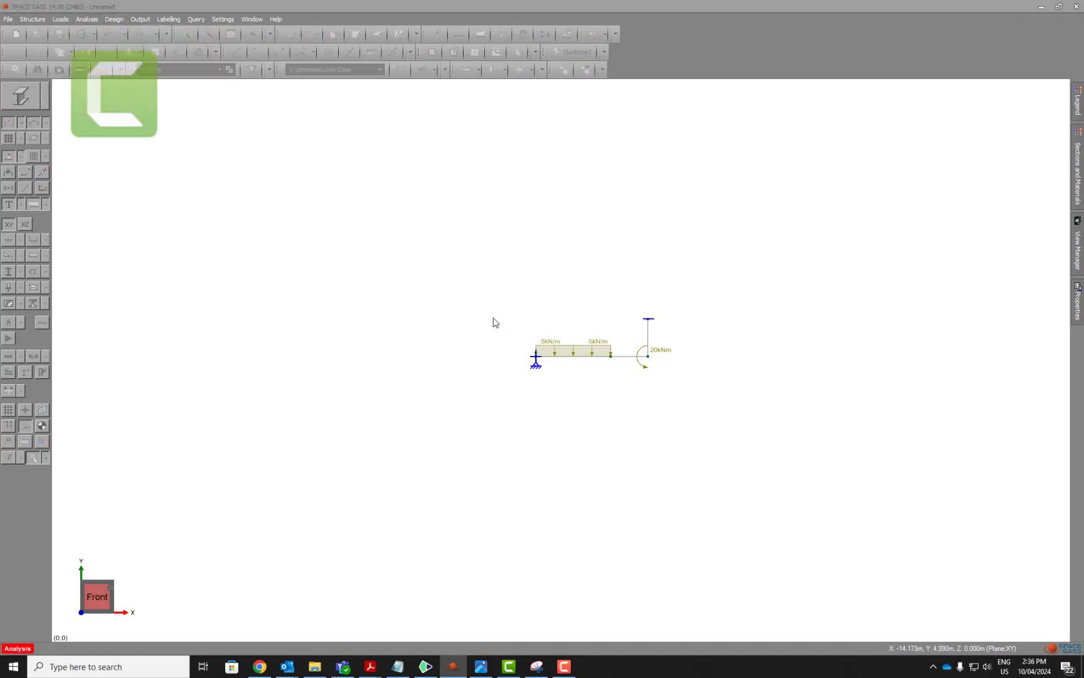
left_click(723, 222)
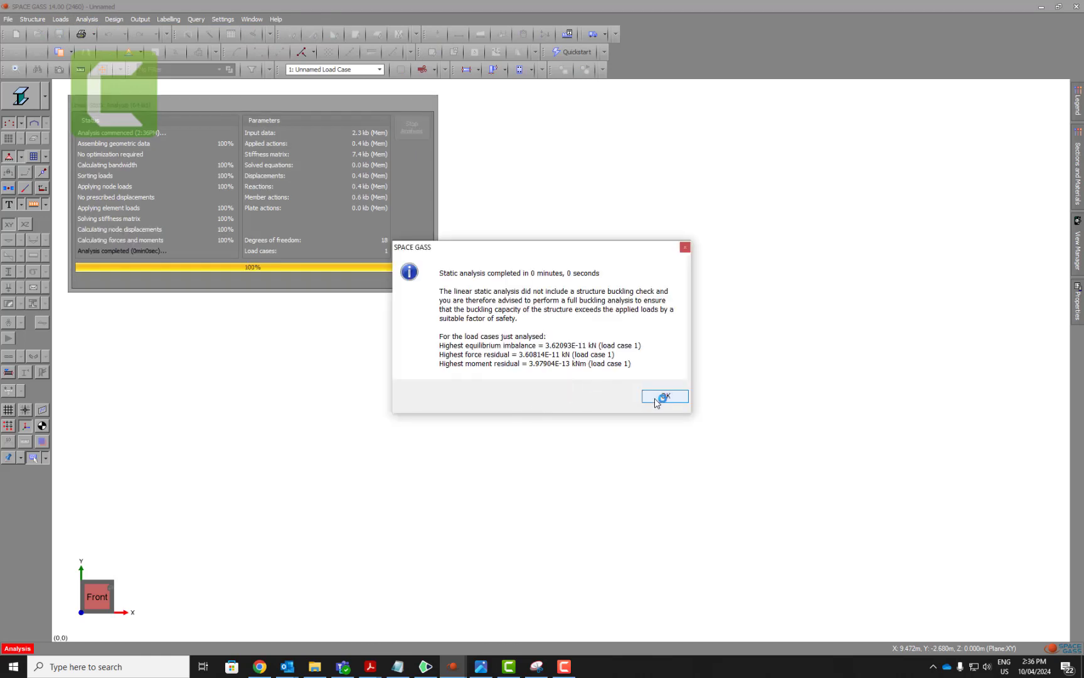
left_click(659, 399)
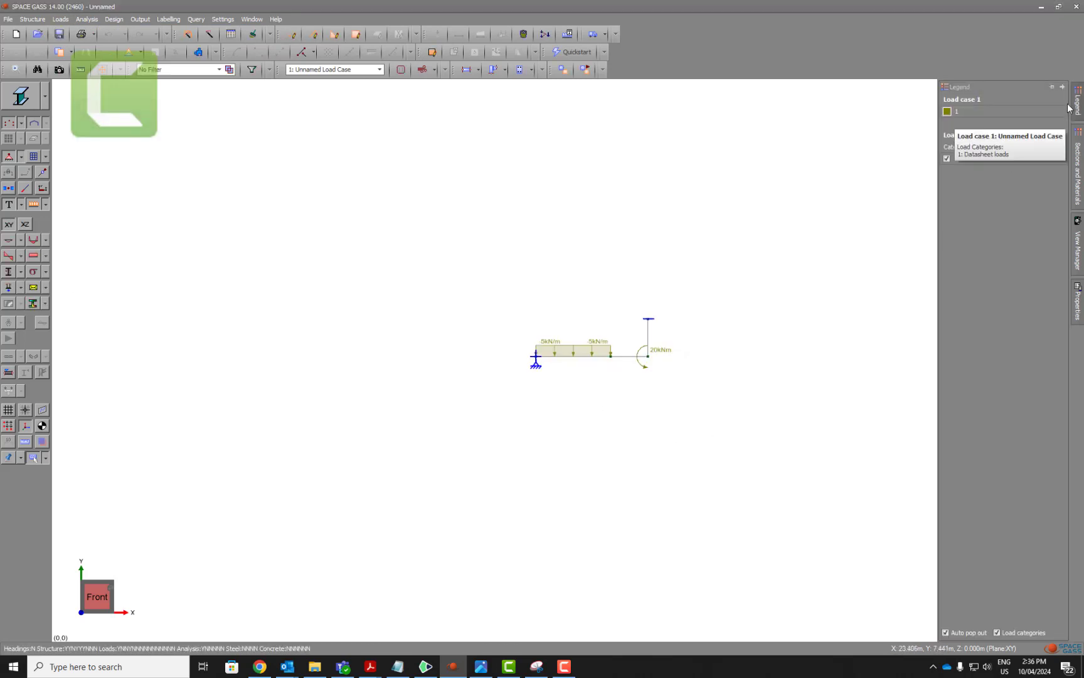
Step: View the frame's shear force and bending moment diagrams with the applied loads hidden, turning each diagram off after viewing
left_click(9, 256)
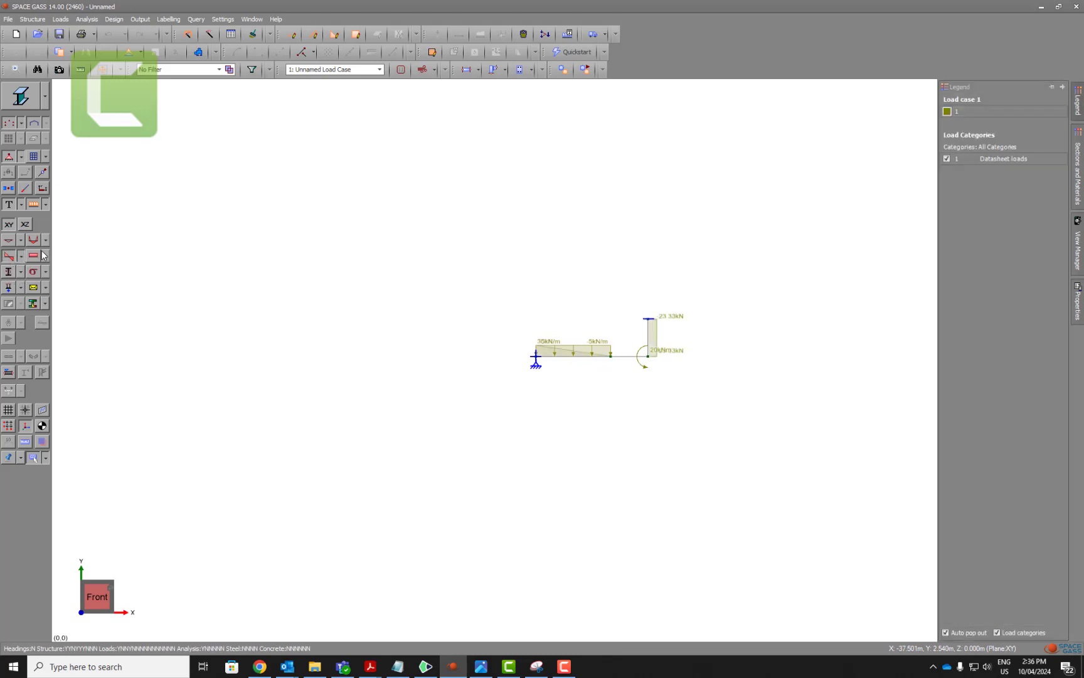
left_click(35, 205)
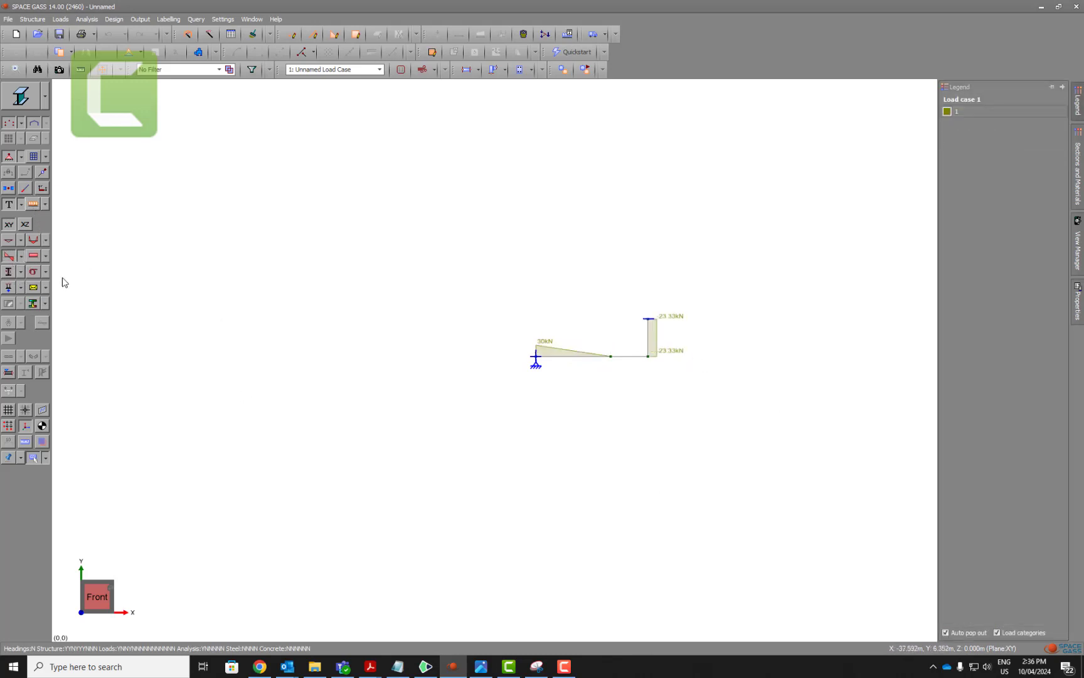
left_click(11, 260)
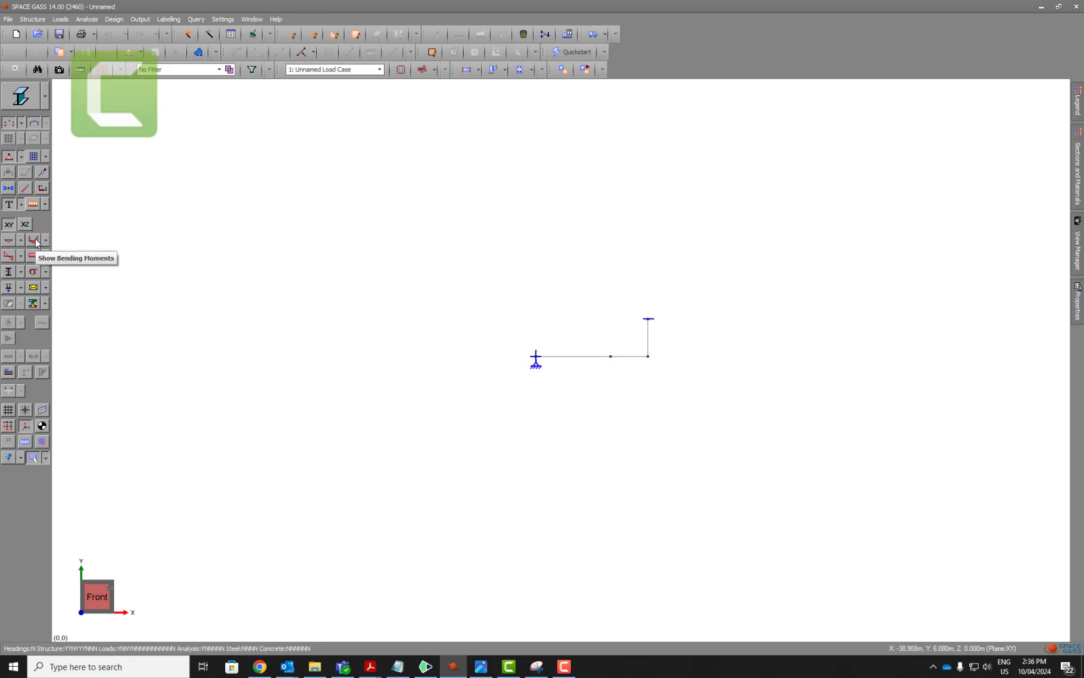
left_click(34, 241)
left_click(35, 242)
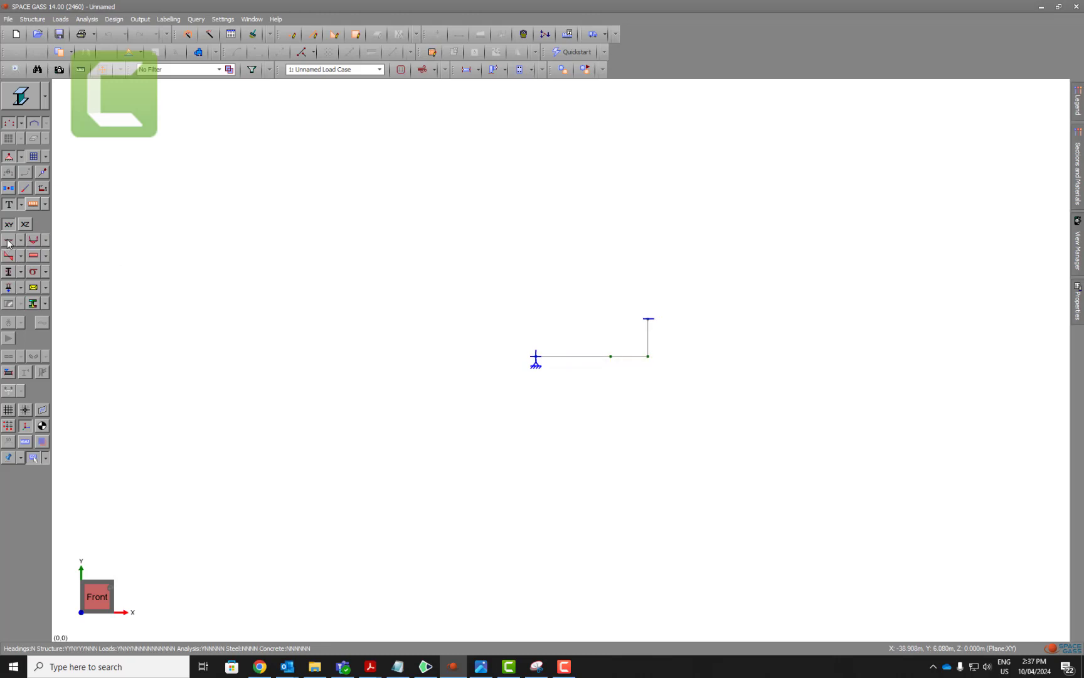
Step: View the frame's deflected shape, hide it, and display the support reactions for load case 1
left_click(9, 242)
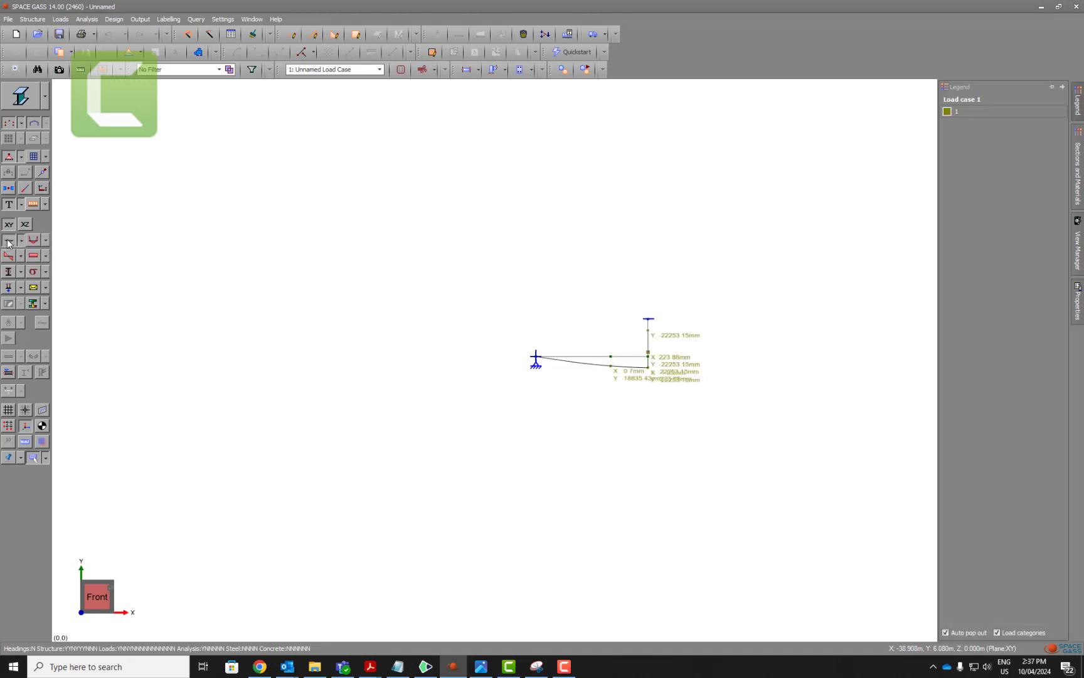
left_click(8, 242)
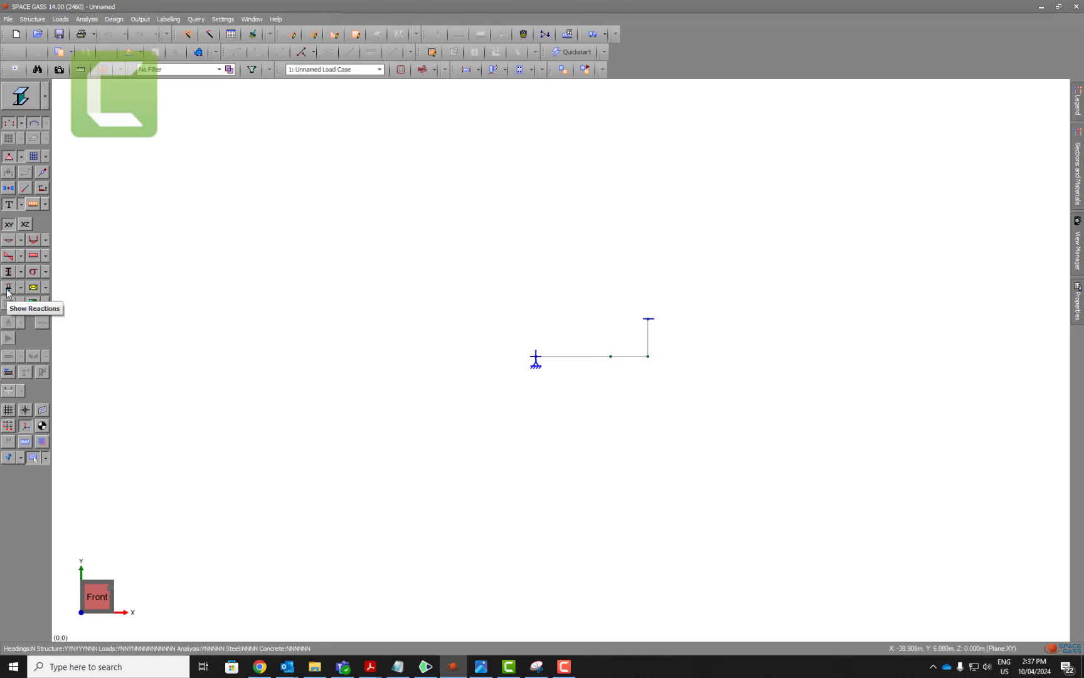
left_click(8, 288)
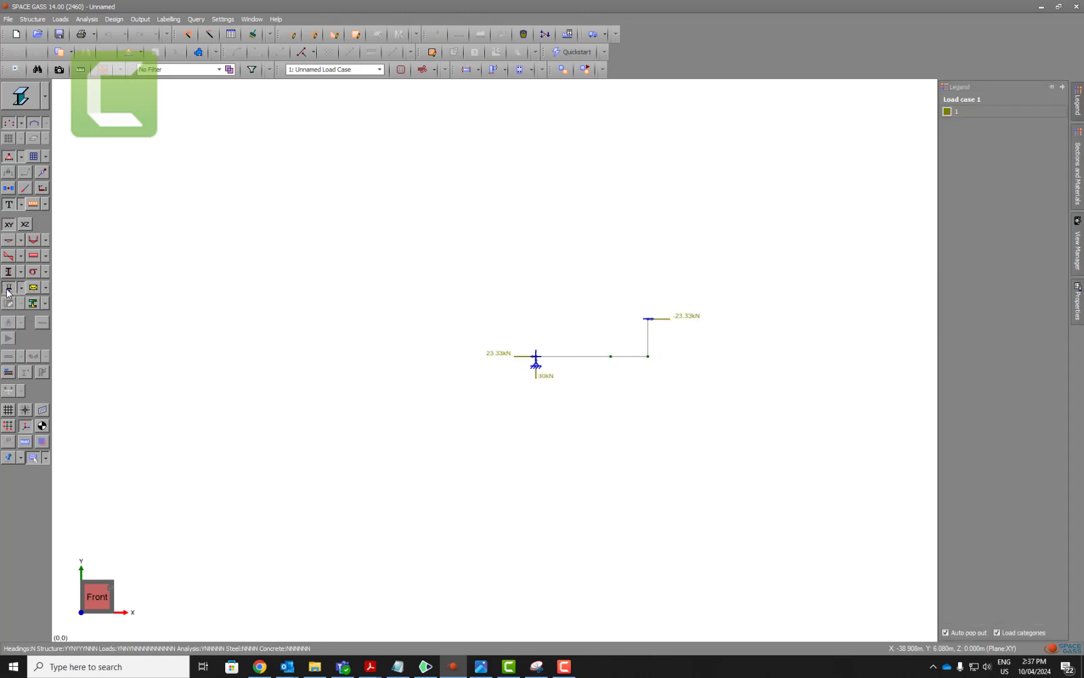